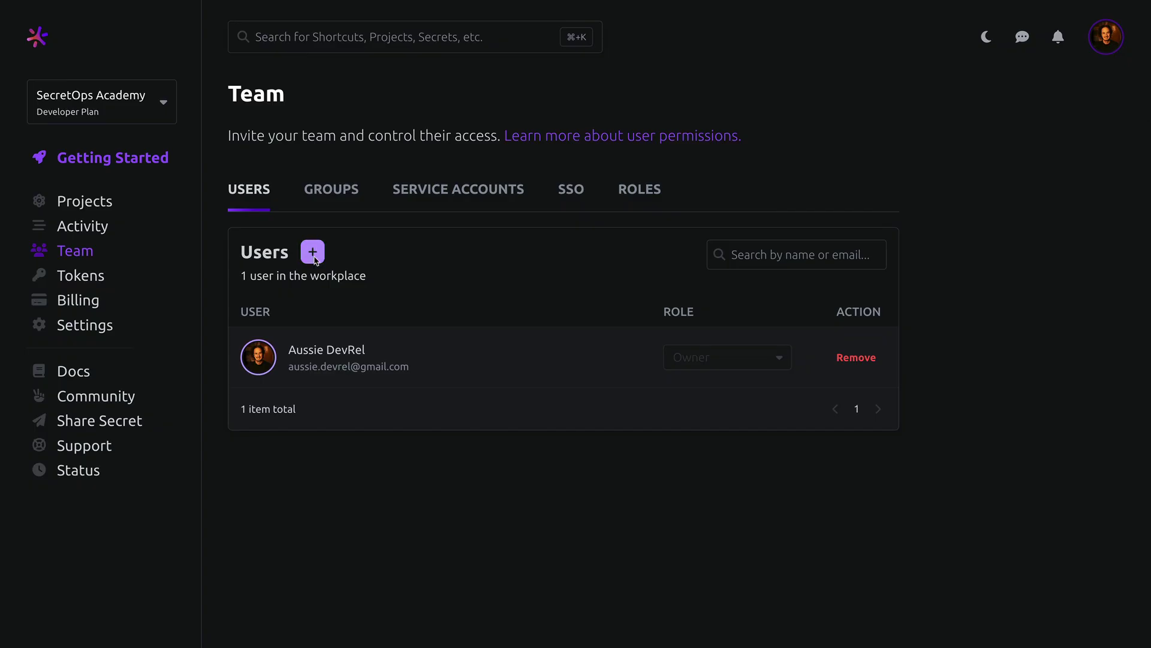
Step: Invite the new teammate's work email to the workplace with the Owner role
{"action": "left_click", "coordinate": [314, 258]}
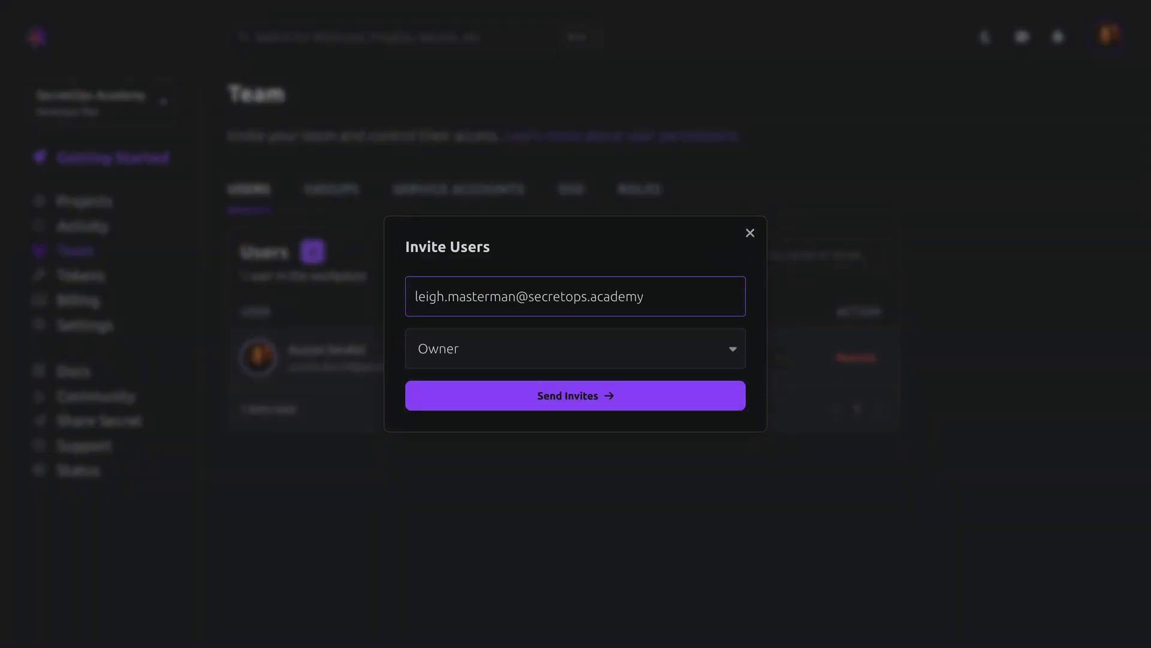
{"action": "left_click", "coordinate": [523, 355]}
{"action": "left_click", "coordinate": [509, 346]}
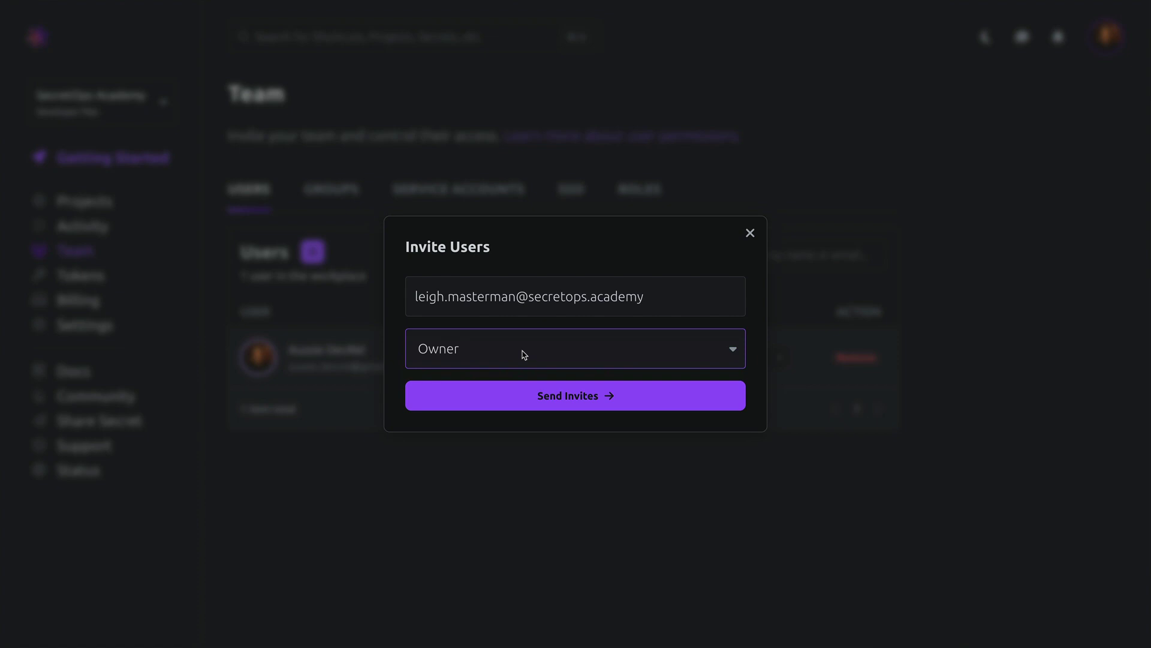
{"action": "left_click", "coordinate": [523, 395]}
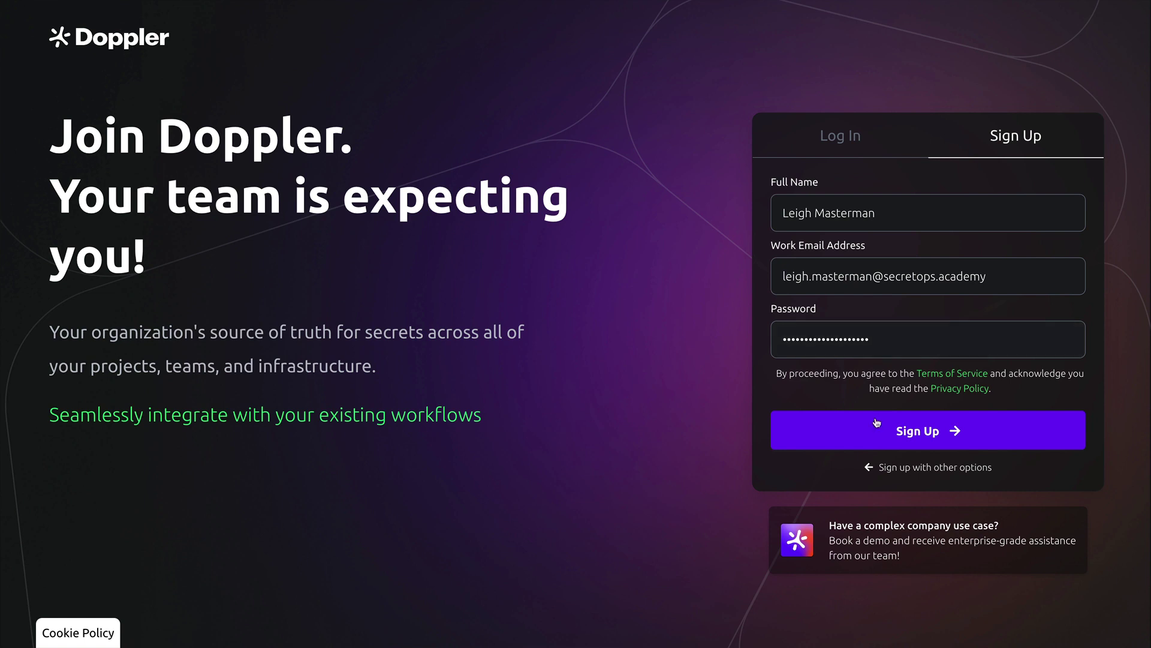
Step: Complete the invited teammate's sign-up and go to the workplace's Team user list
{"action": "left_click", "coordinate": [876, 432]}
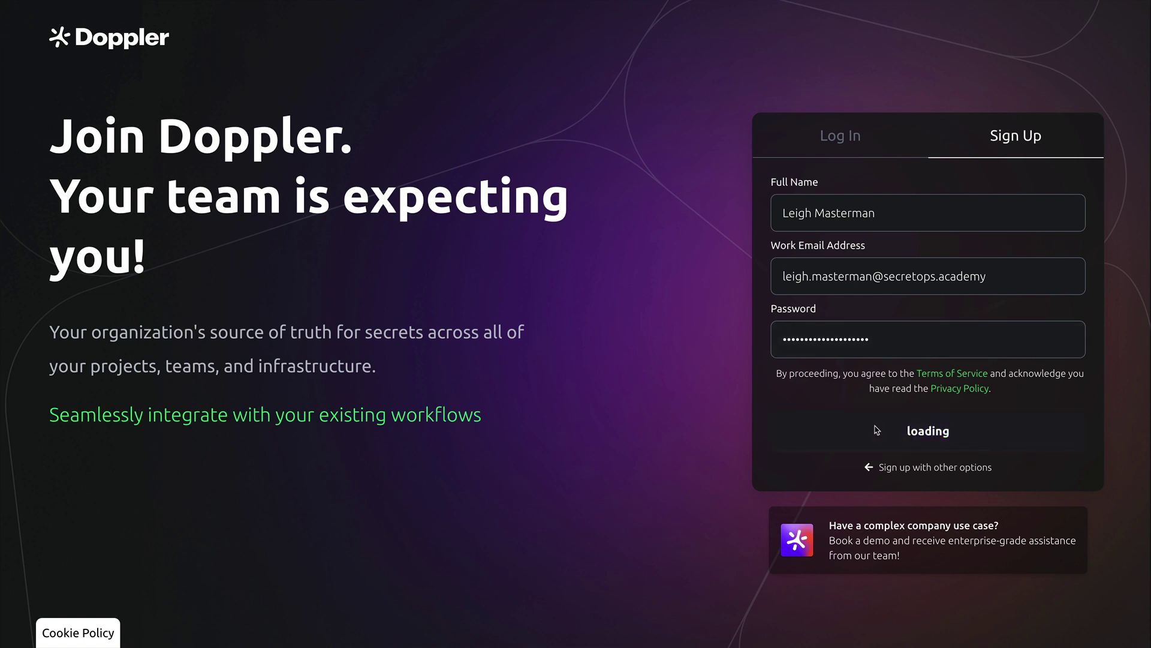
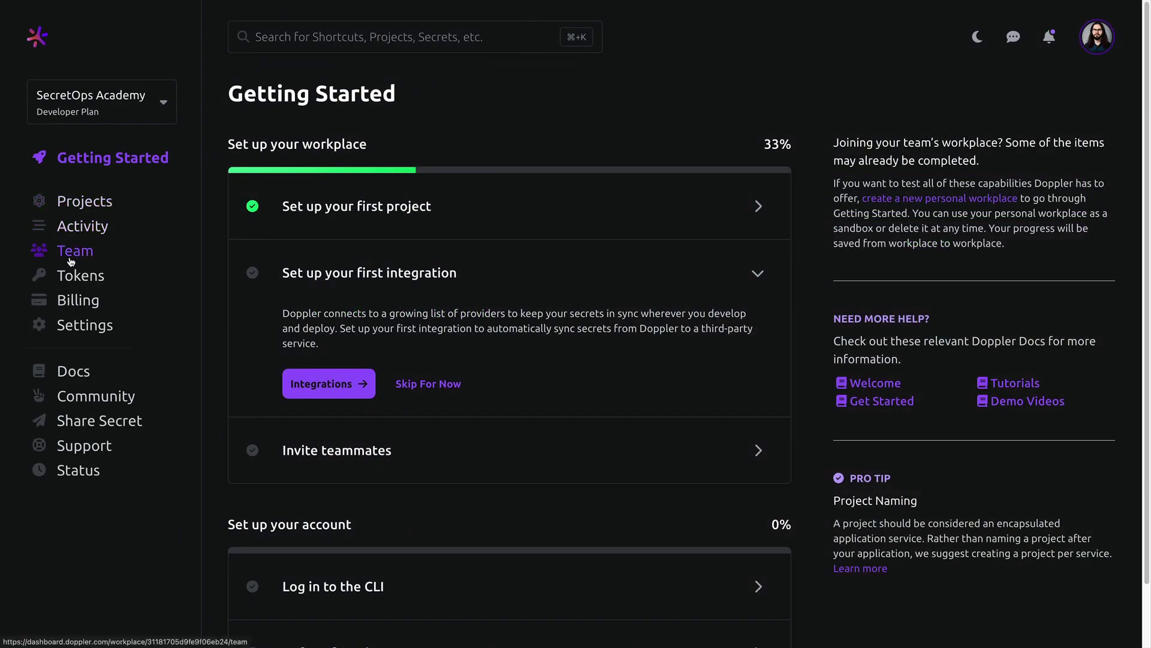
{"action": "left_click", "coordinate": [70, 261]}
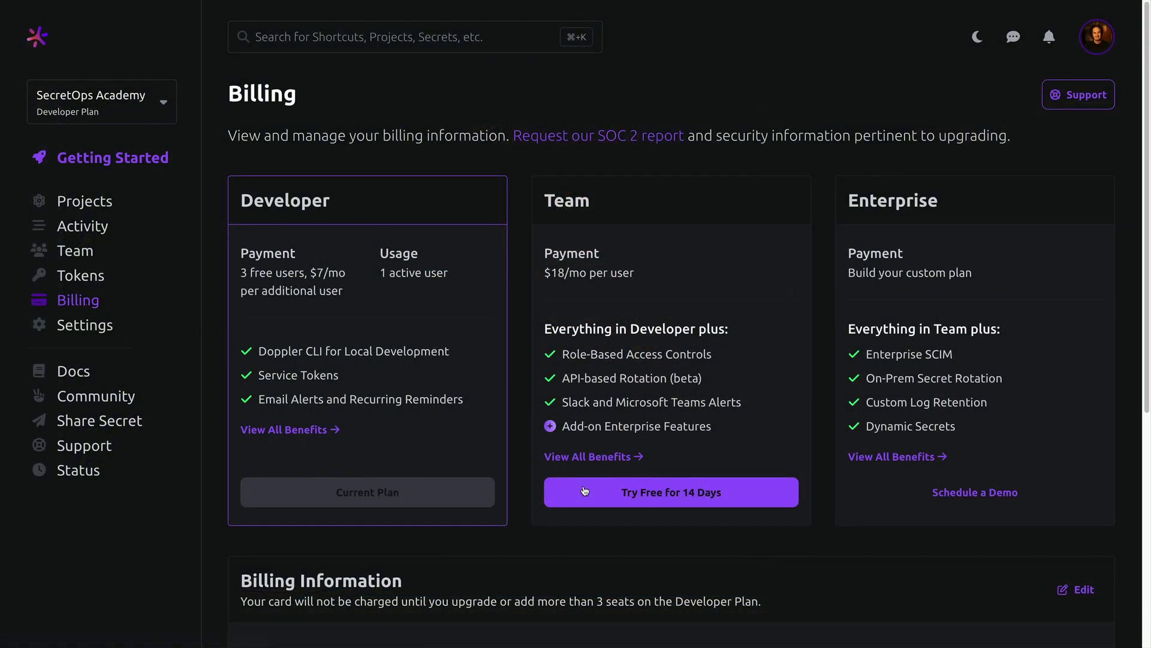
Step: Start the 14-day Team trial and submit Team Access Controls as the upgrade reason
{"action": "left_click", "coordinate": [588, 493]}
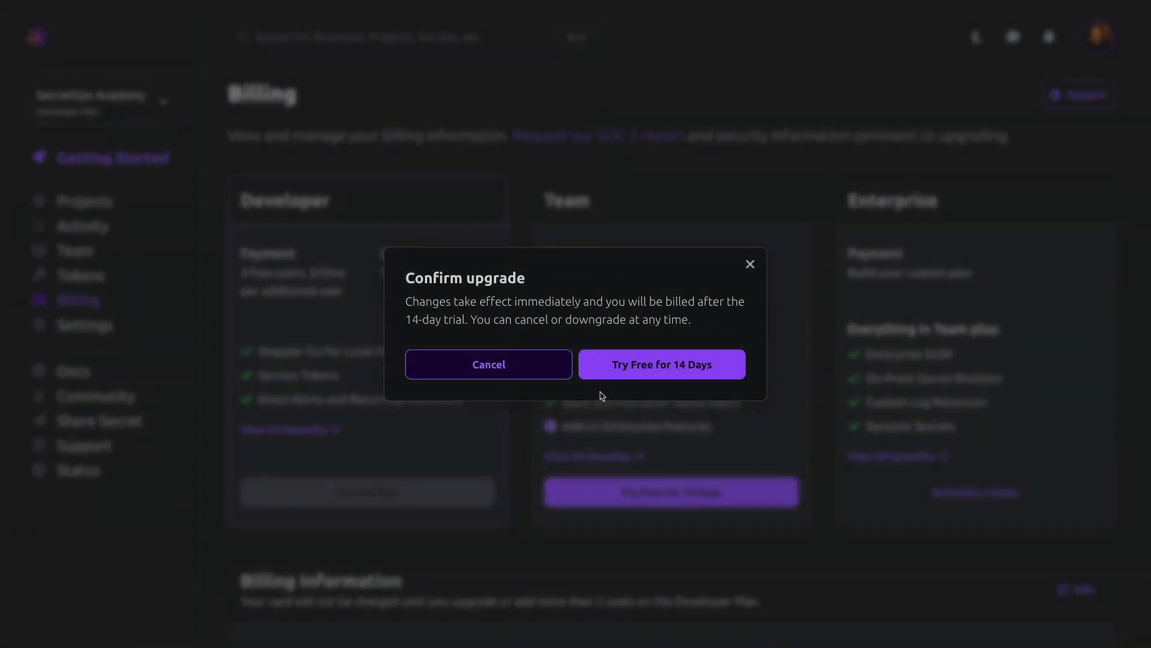
{"action": "left_click", "coordinate": [599, 355]}
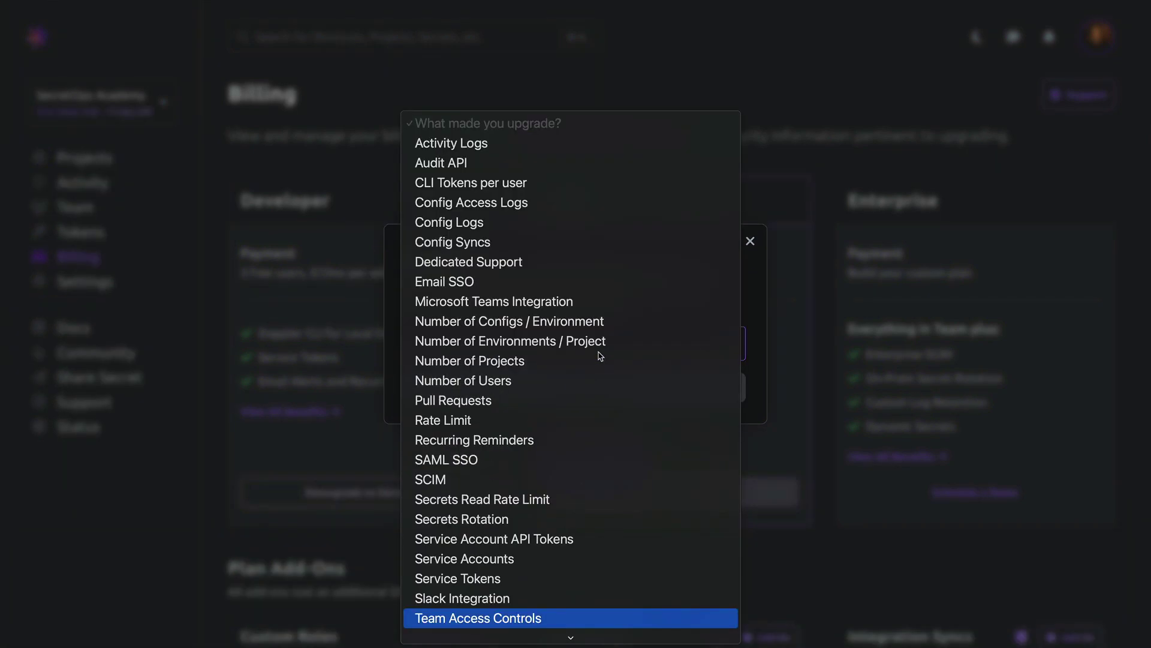
{"action": "left_click", "coordinate": [570, 618]}
{"action": "left_click", "coordinate": [577, 393]}
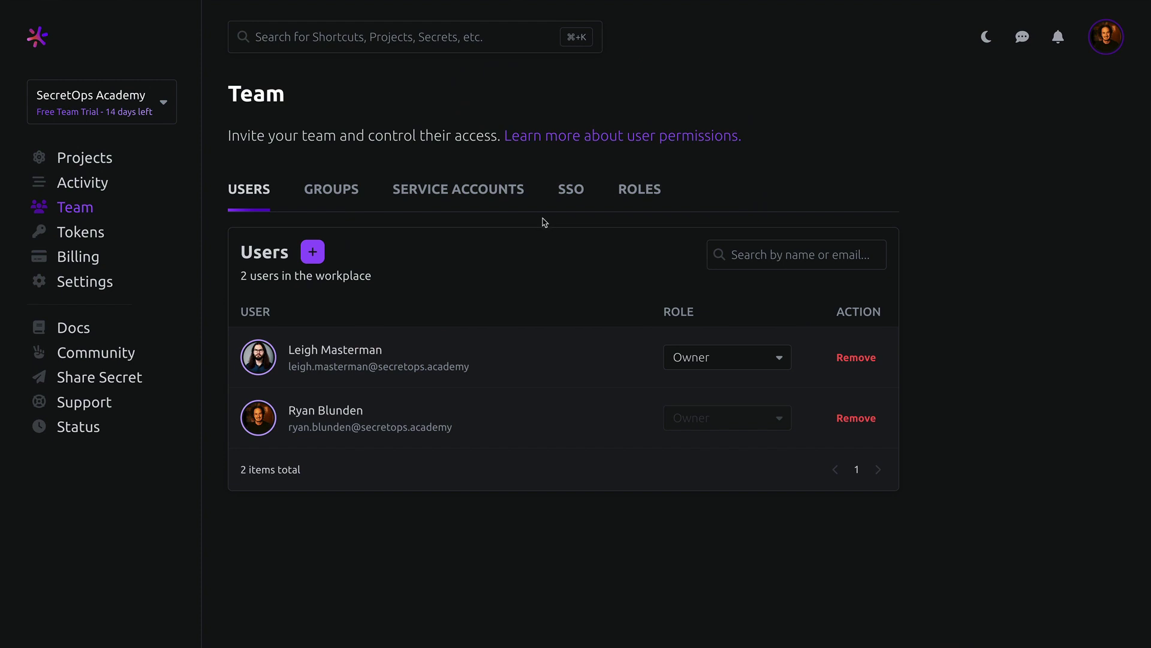
Step: Review default roles, keep Collaborator, invite the teammate as Collaborator, and begin a custom role
{"action": "left_click", "coordinate": [623, 191]}
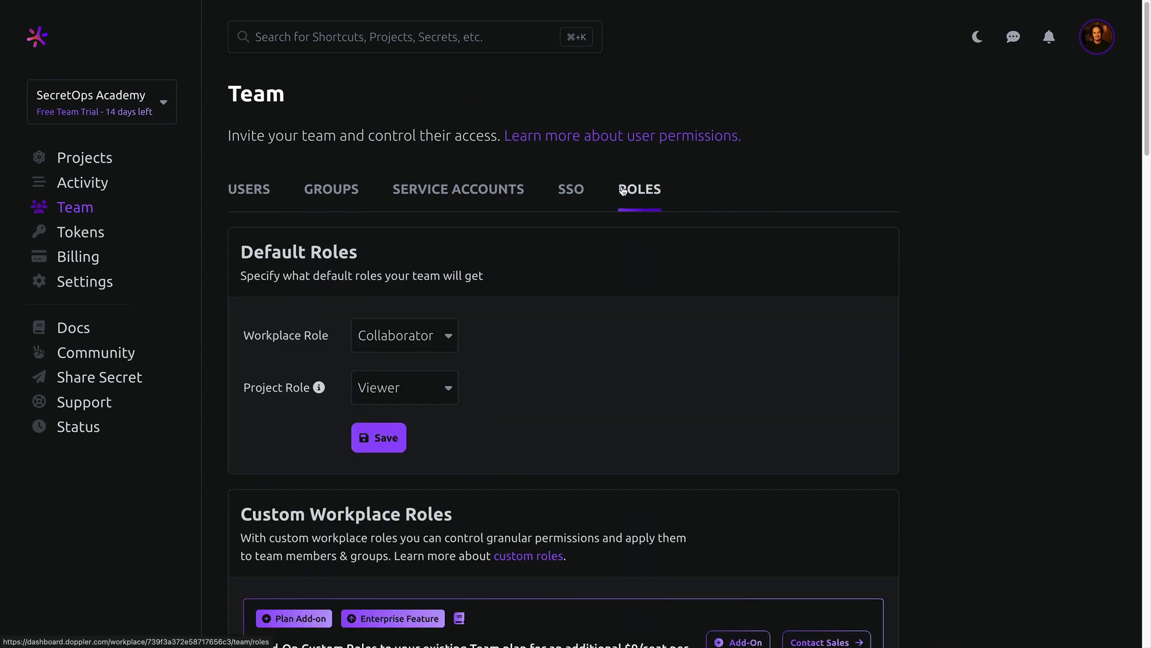
{"action": "left_click", "coordinate": [453, 336]}
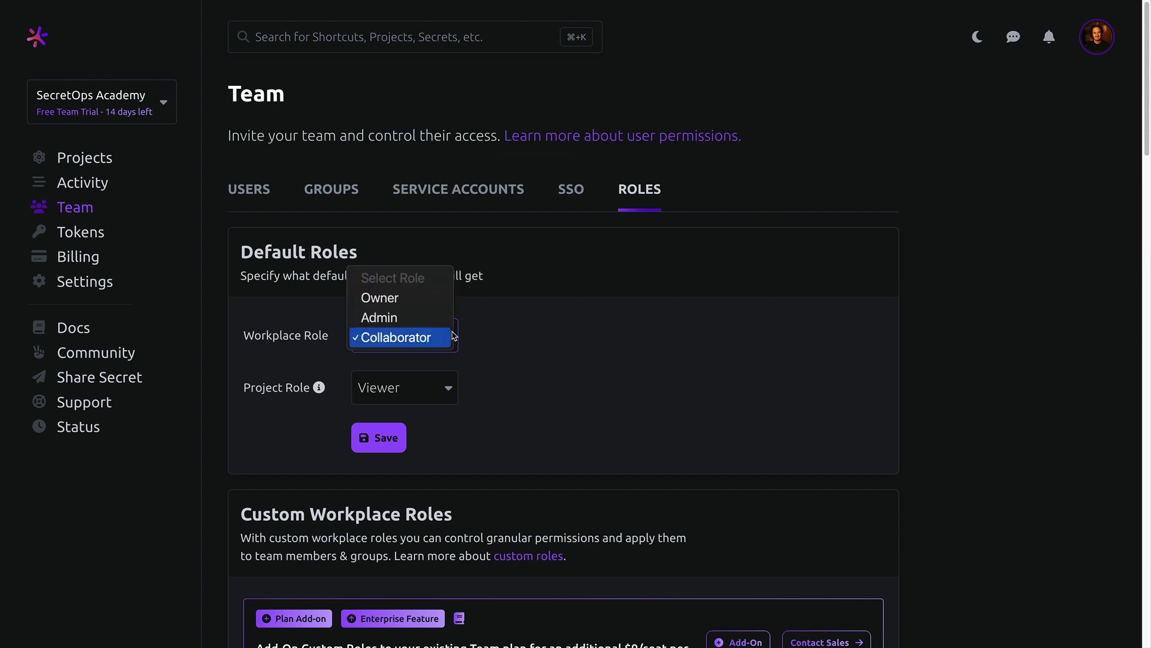
{"action": "left_click", "coordinate": [453, 335]}
{"action": "left_click", "coordinate": [441, 389]}
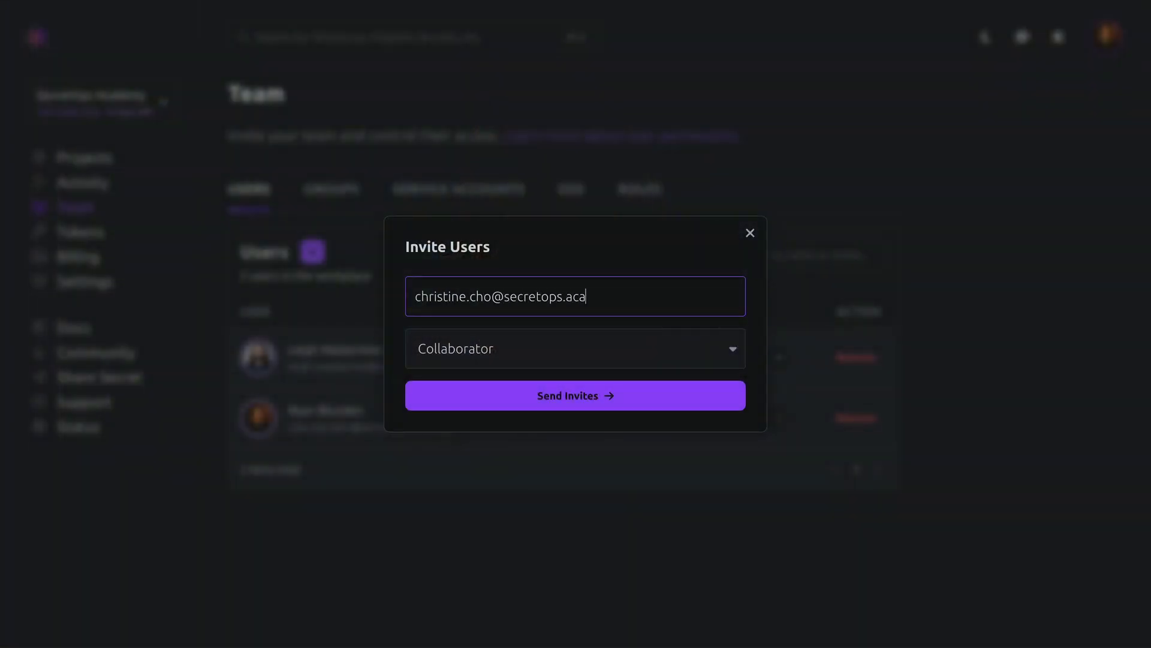
{"action": "left_click", "coordinate": [449, 398]}
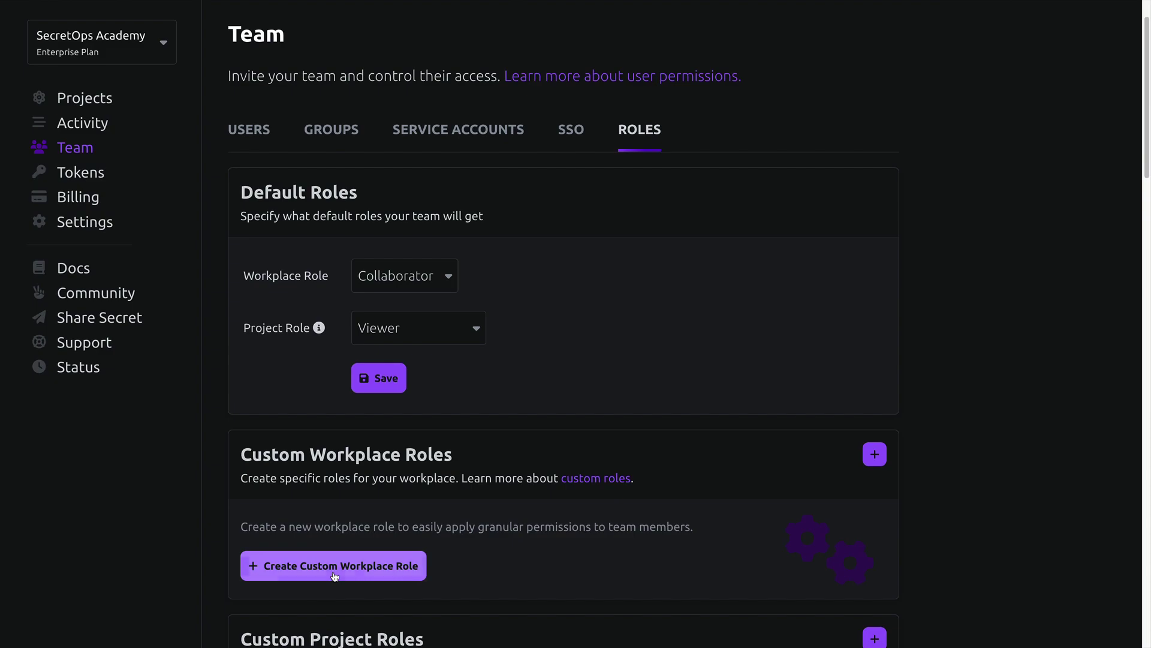
{"action": "left_click", "coordinate": [333, 565]}
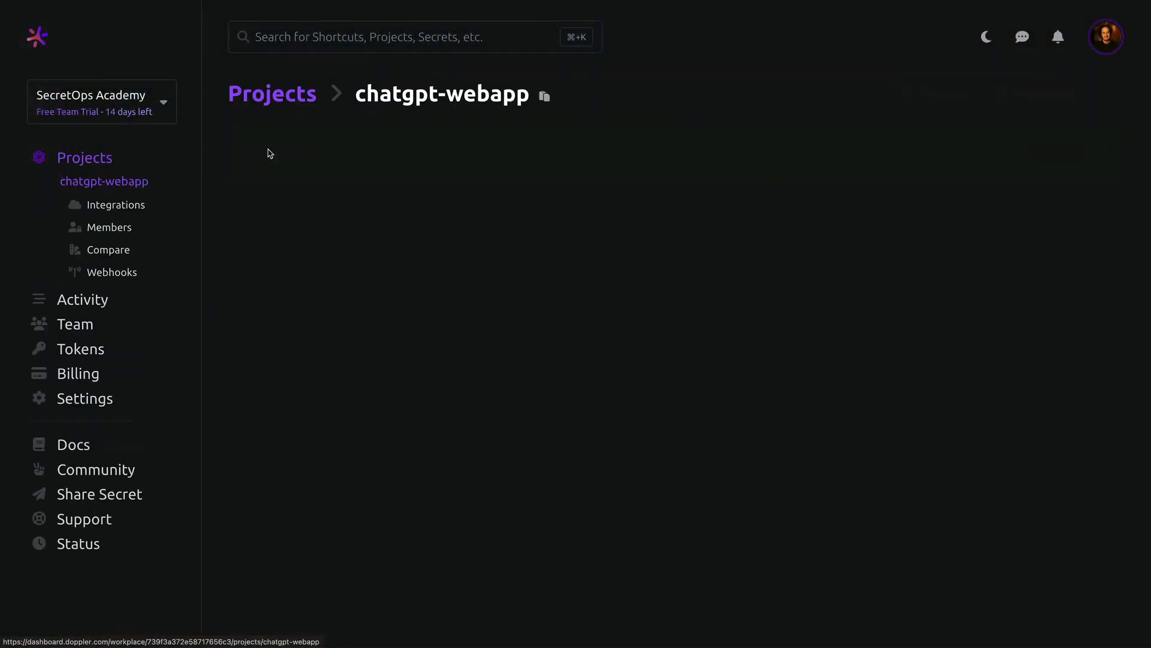
Step: Search for the teammate and add them as a chatgpt-webapp project member
{"action": "left_click", "coordinate": [118, 230]}
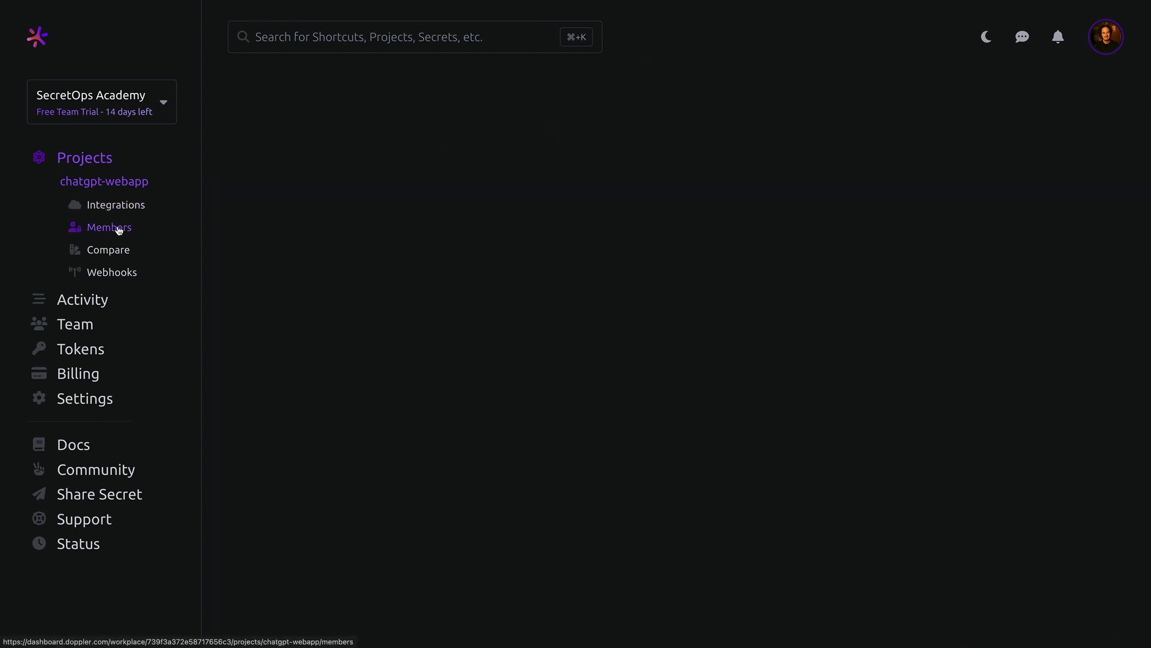
{"action": "left_click", "coordinate": [260, 236]}
{"action": "type", "text": "chr"}
{"action": "left_click", "coordinate": [337, 294]}
{"action": "left_click", "coordinate": [1084, 239]}
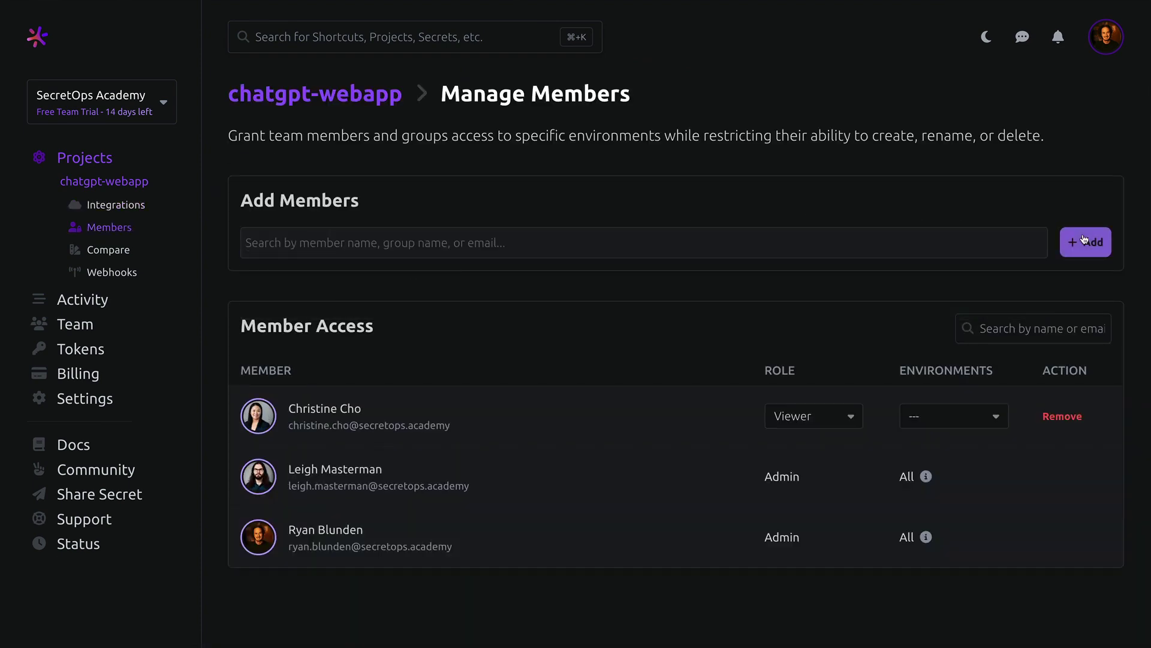
Step: Change the teammate's chatgpt-webapp project role from Viewer to Admin
{"action": "left_click", "coordinate": [822, 414]}
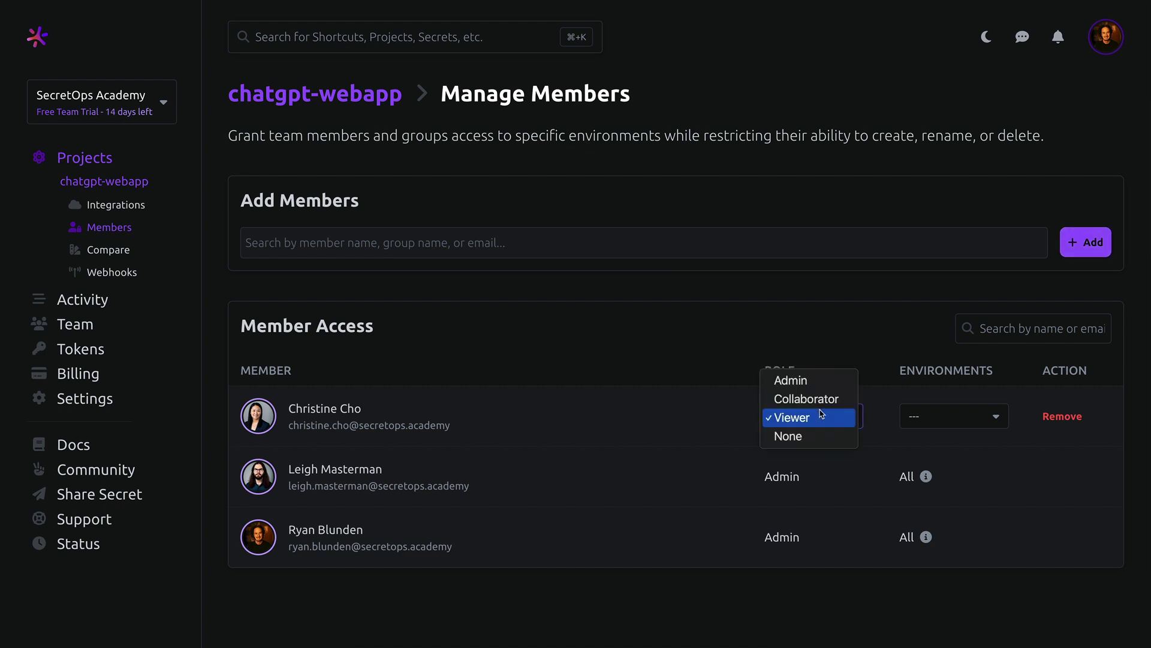
{"action": "left_click", "coordinate": [814, 381]}
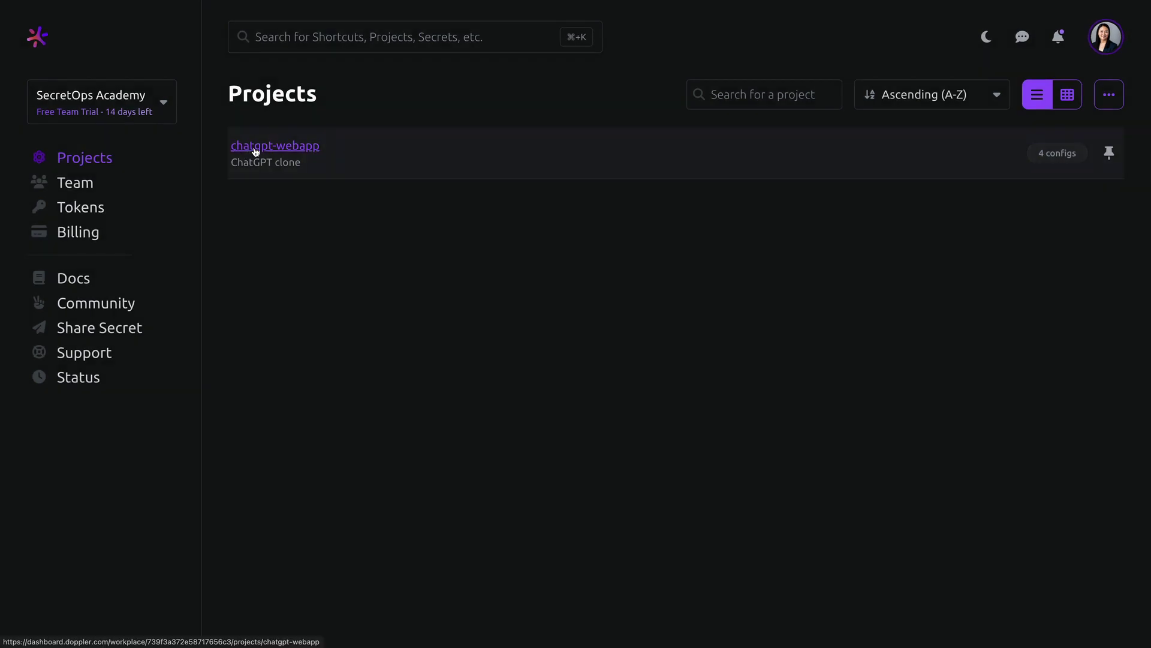
{"action": "left_click", "coordinate": [255, 149]}
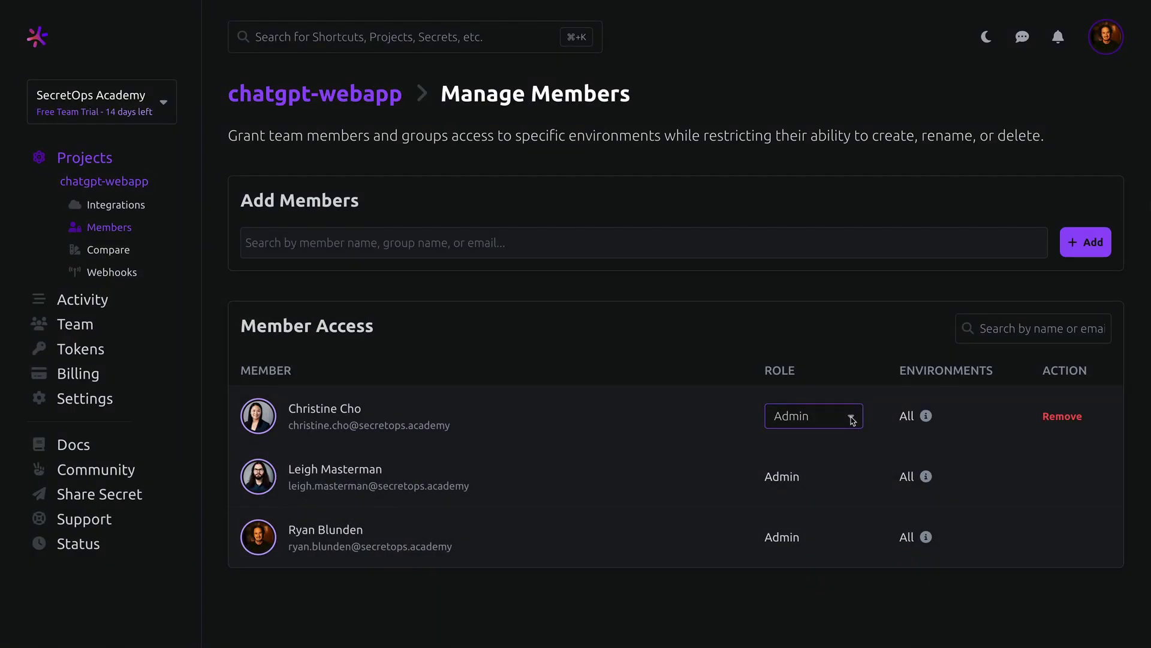
Step: Make the teammate a chatgpt-webapp Collaborator with access limited to dev and stg
{"action": "left_click", "coordinate": [852, 418]}
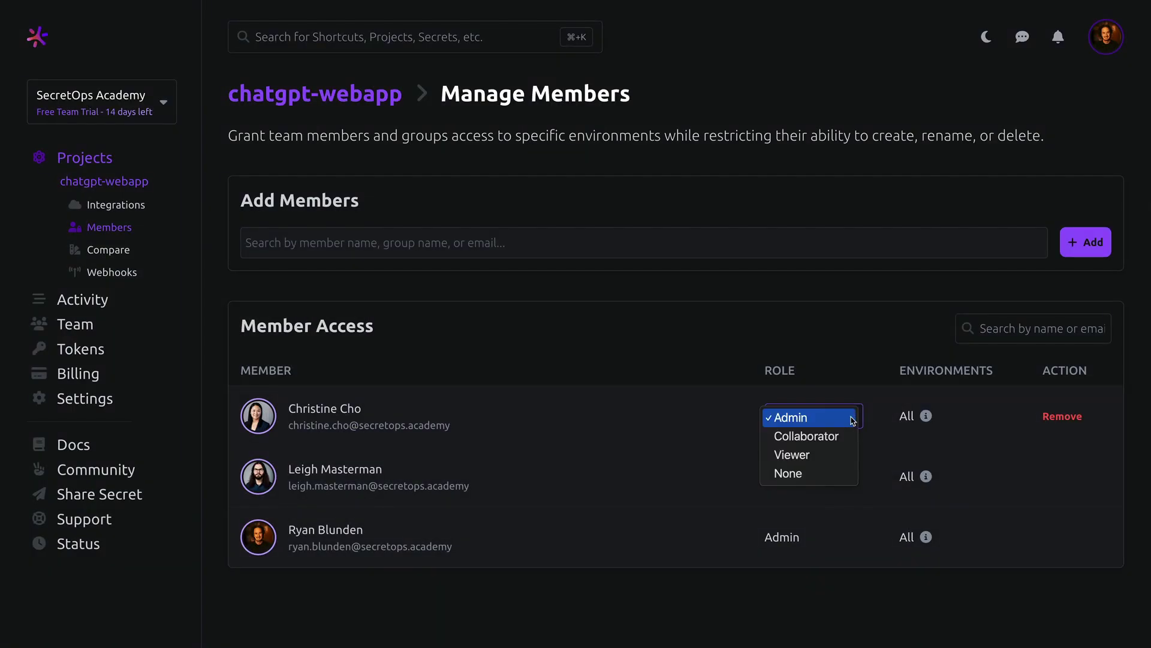
{"action": "left_click", "coordinate": [838, 430]}
{"action": "left_click", "coordinate": [705, 380]}
{"action": "left_click", "coordinate": [918, 412]}
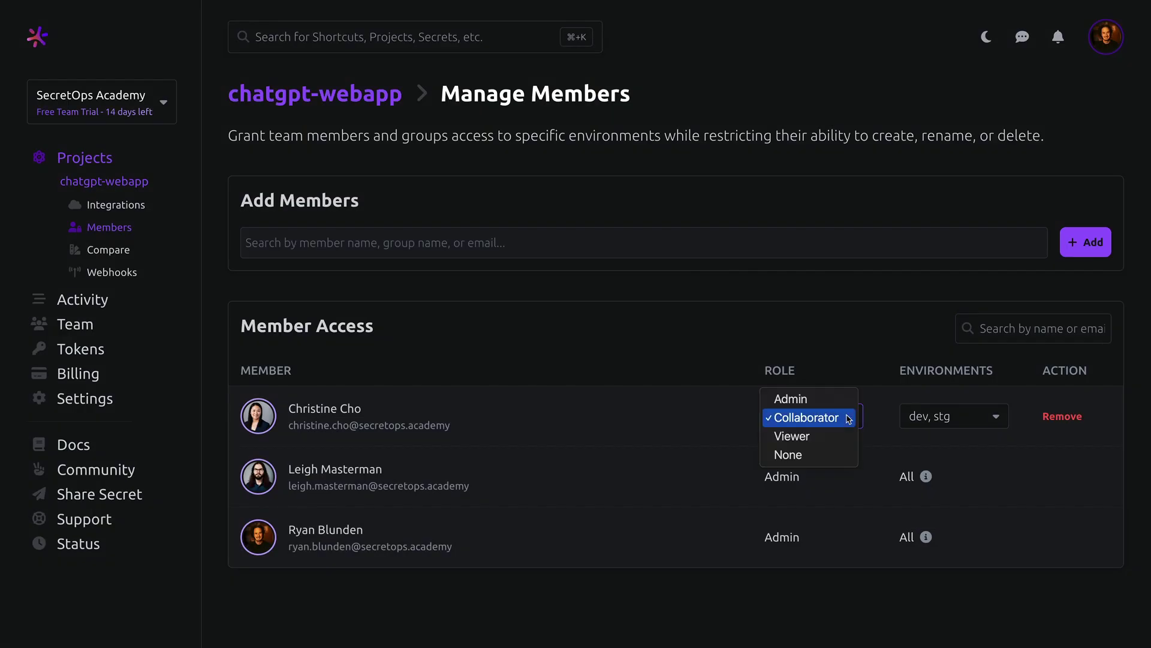
{"action": "left_click", "coordinate": [849, 435]}
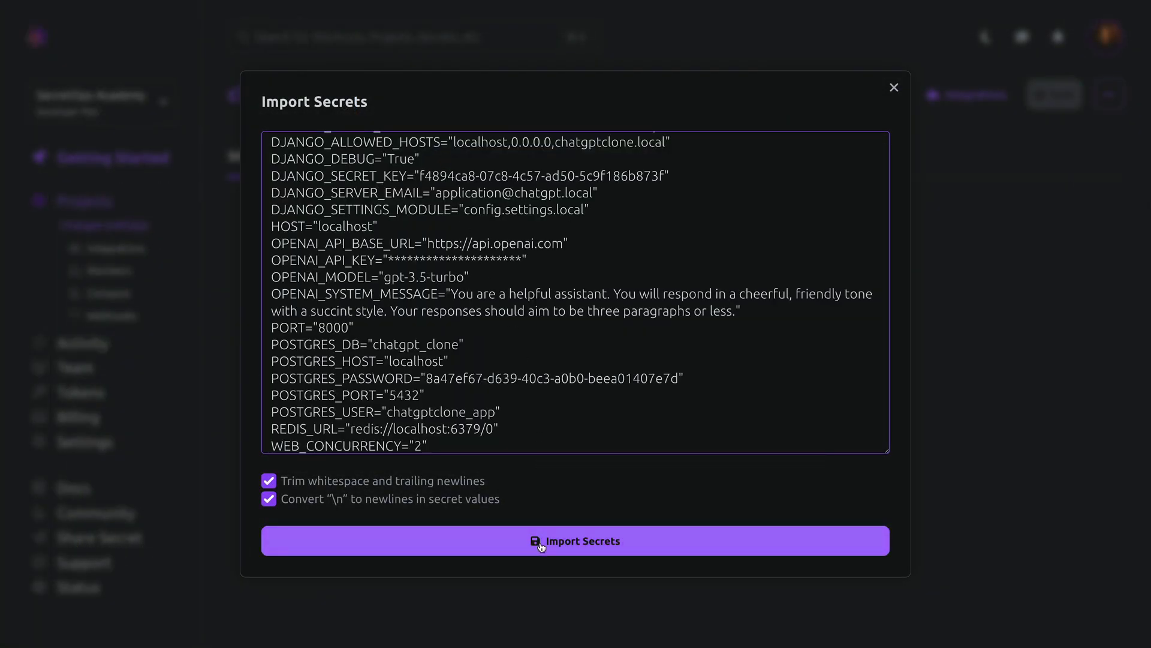
Step: Import the pasted secrets, then set dev_personal's HOST from localhost to 0.0.0.0 and save
{"action": "left_click", "coordinate": [540, 541]}
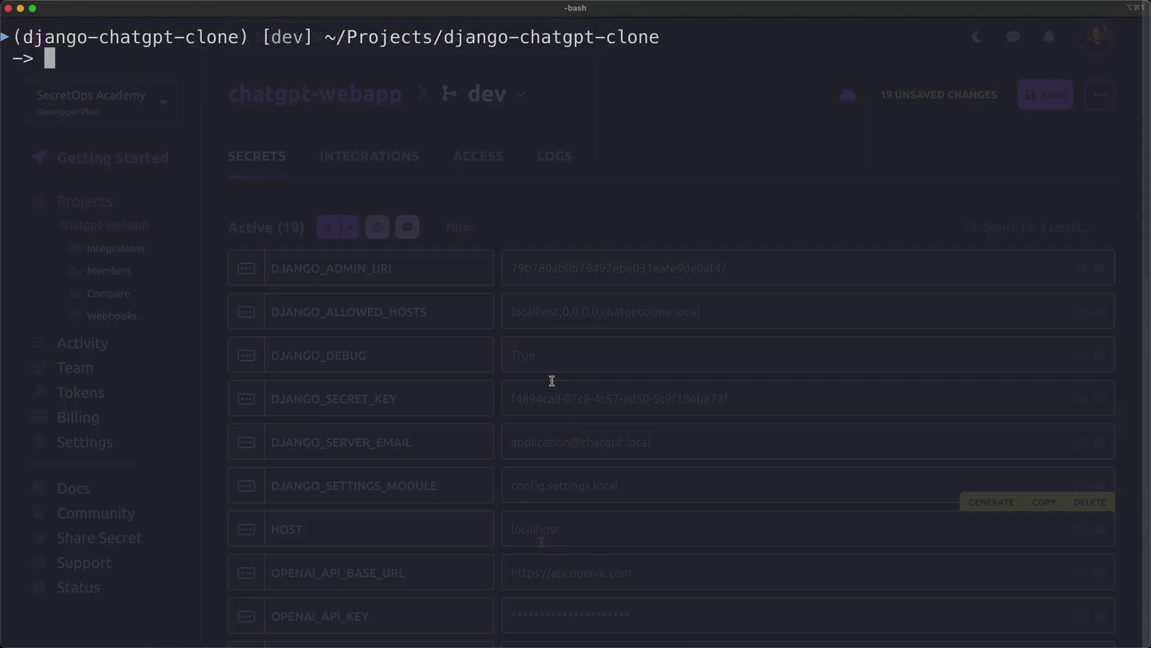
{"action": "type", "text": "dopple"}
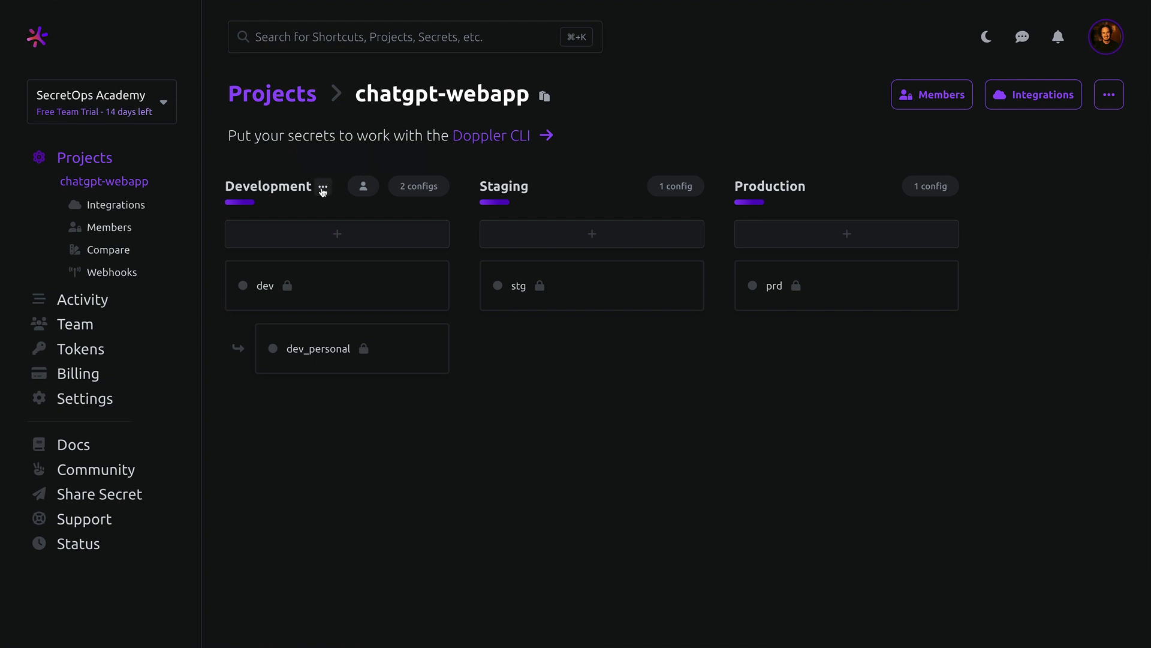
{"action": "left_click", "coordinate": [341, 223]}
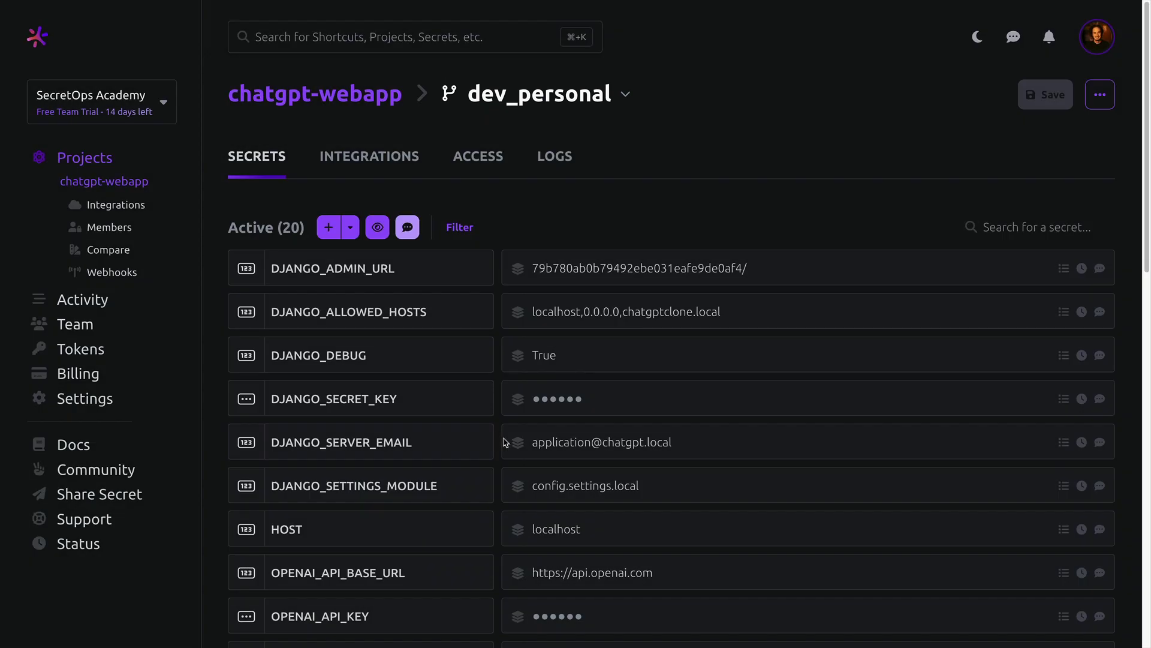
{"action": "left_click", "coordinate": [513, 445]}
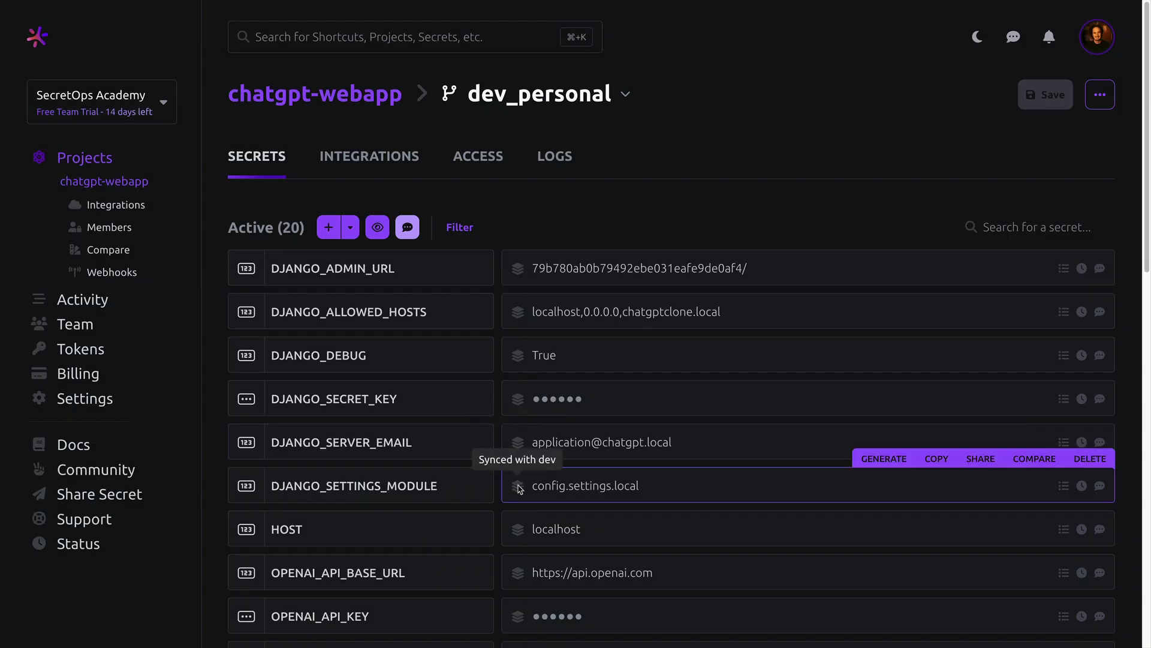
{"action": "double_click", "coordinate": [548, 527]}
{"action": "type", "text": "0.0.0.0"}
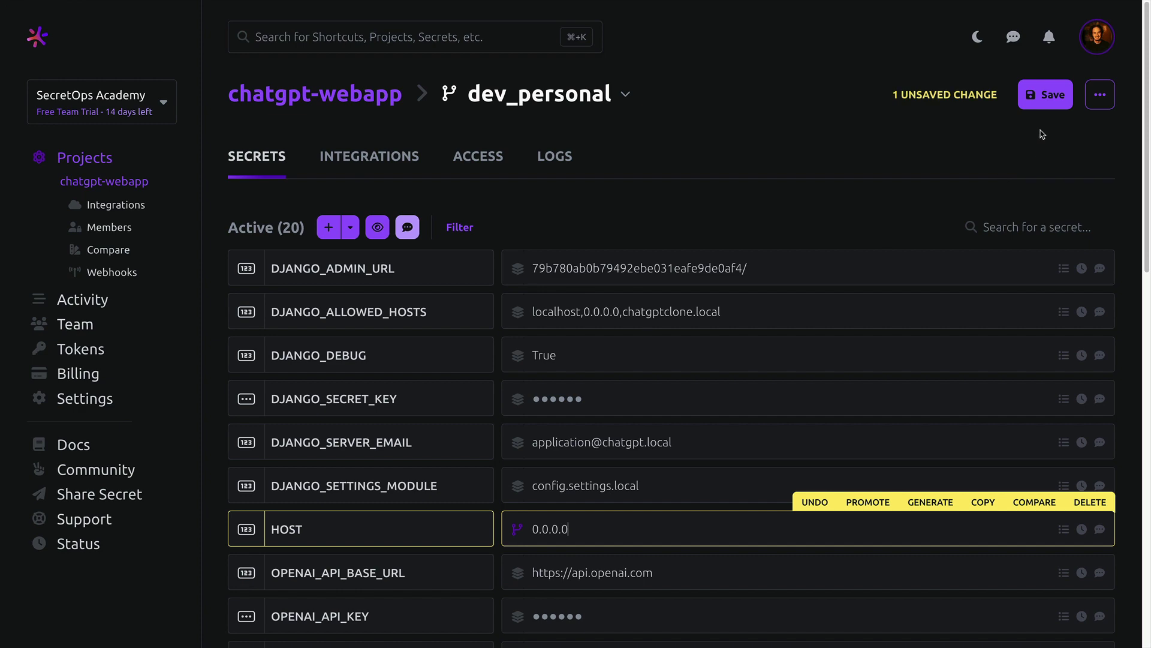
{"action": "left_click", "coordinate": [1052, 98]}
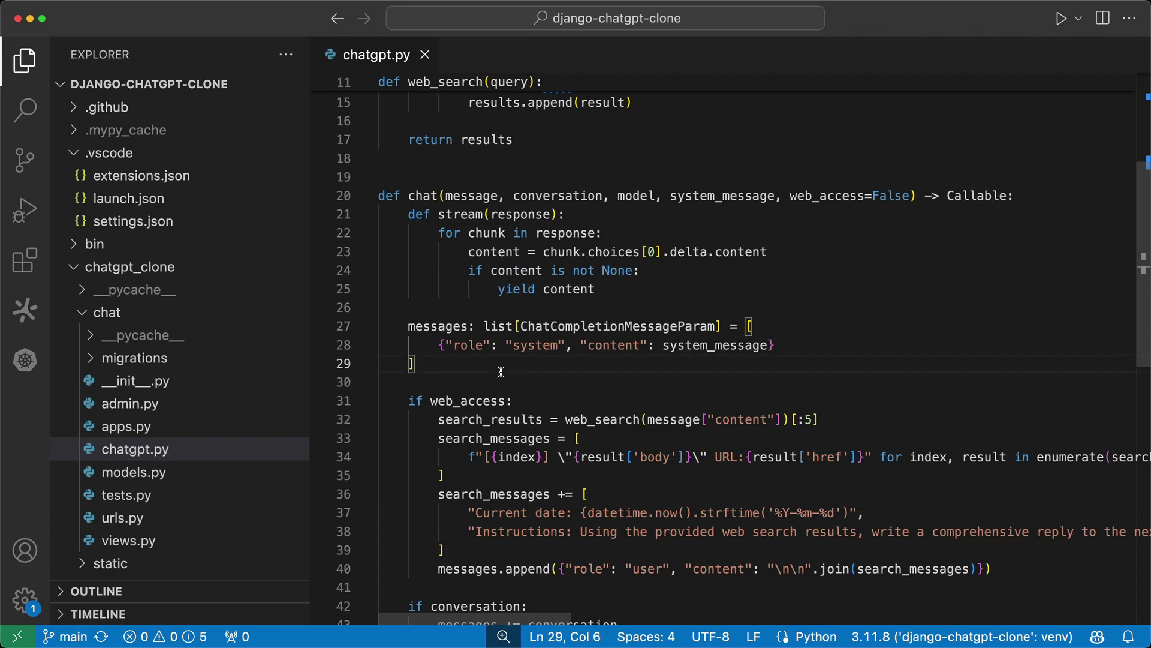
Step: Run doppler setup in the VS Code terminal, choose dev_personal, and clear the screen
{"action": "key", "text": "ctrl+grave"}
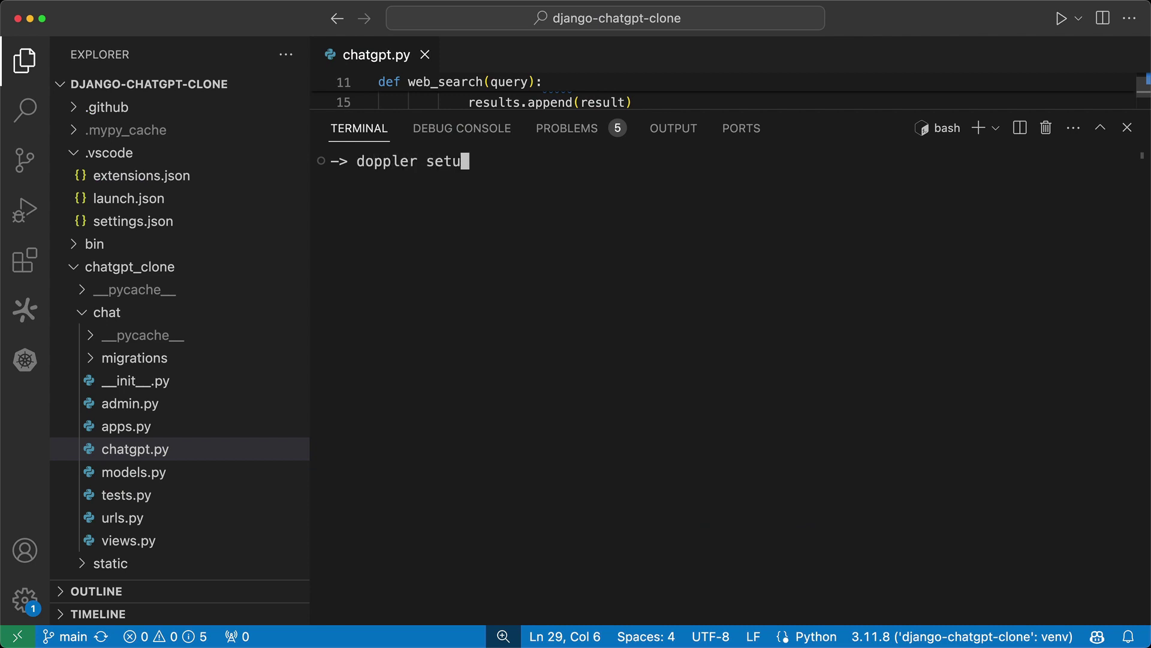
{"action": "key", "text": "Return"}
{"action": "key", "text": "ctrl+l"}
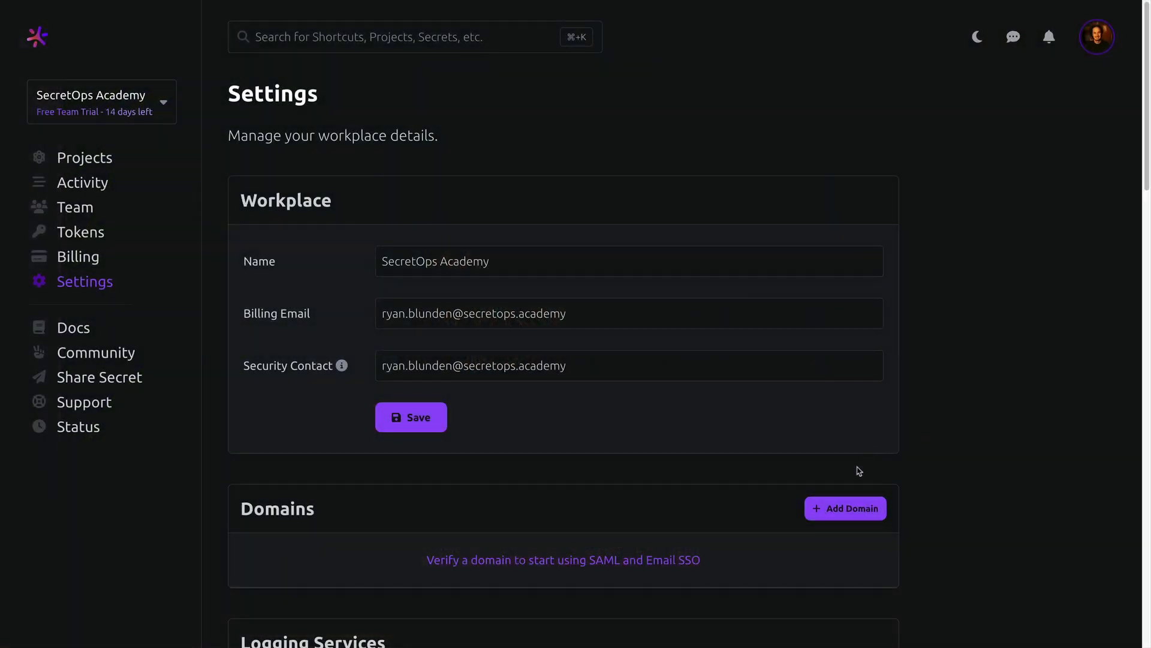
Step: Add the secretops.academy domain to the workplace and save it
{"action": "left_click", "coordinate": [852, 512]}
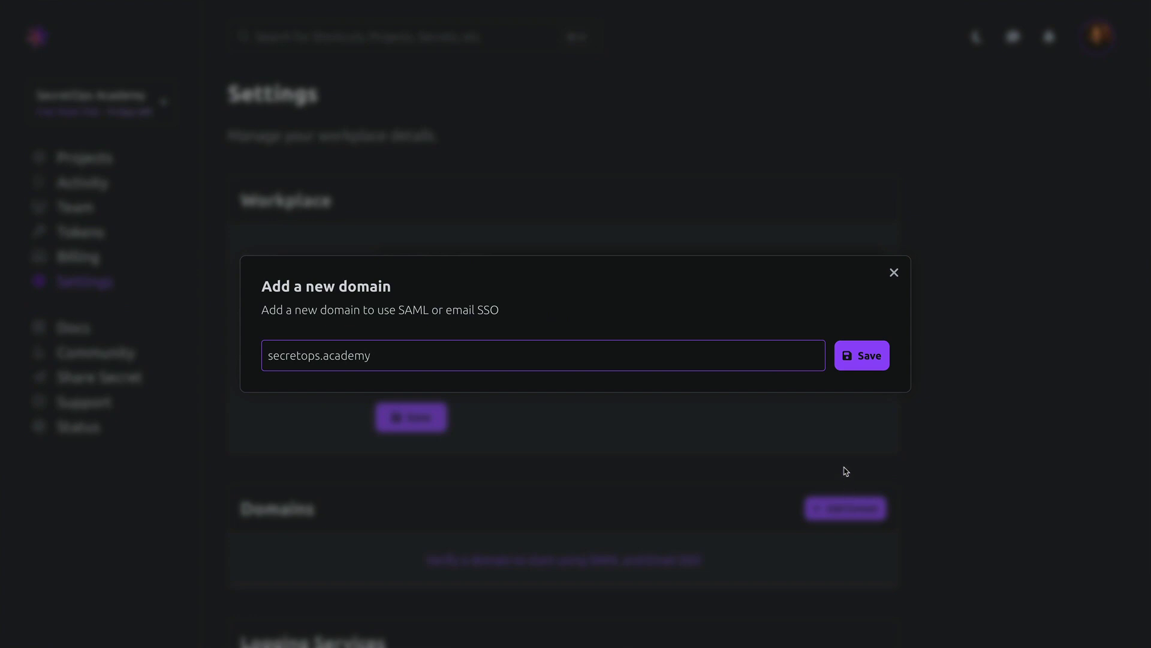
{"action": "left_click", "coordinate": [873, 367]}
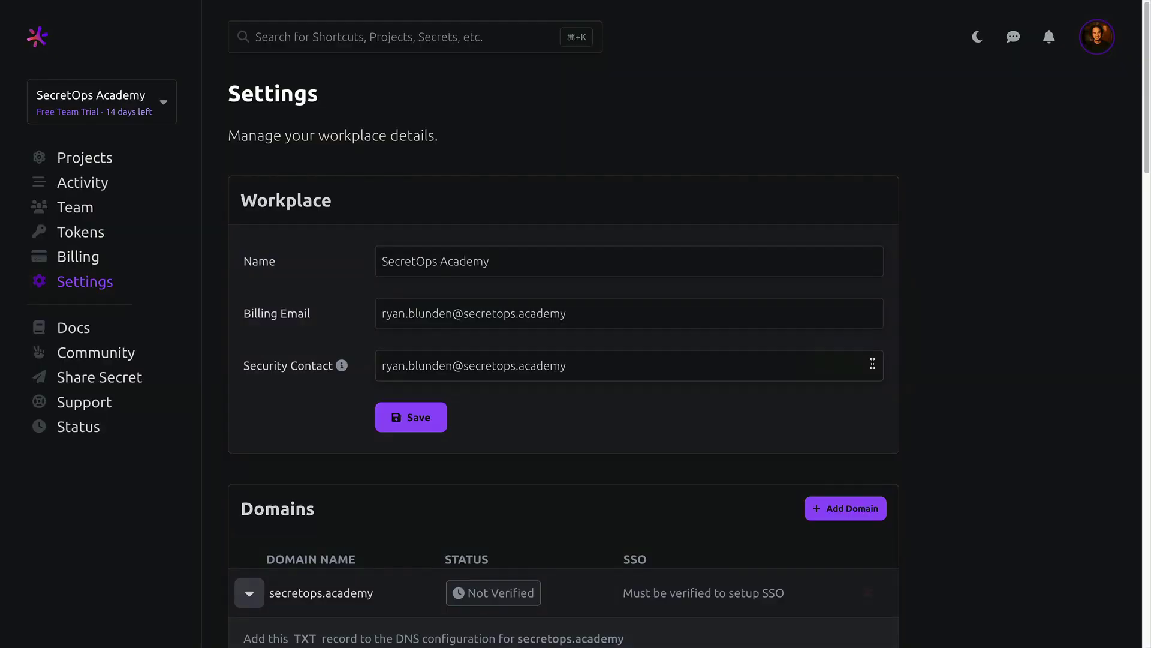
{"action": "scroll", "coordinate": [872, 364], "scroll_direction": "down", "scroll_amount": 3}
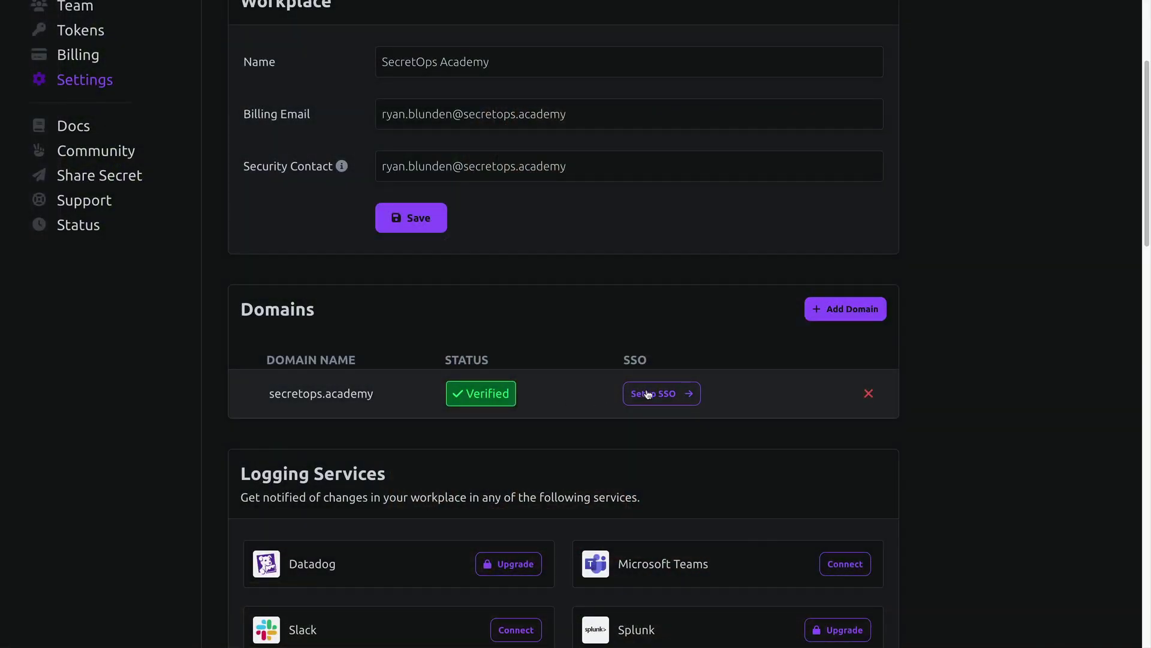
Step: Try email SSO, then add a secretops.academy SAML entry and open it for editing
{"action": "left_click", "coordinate": [650, 393]}
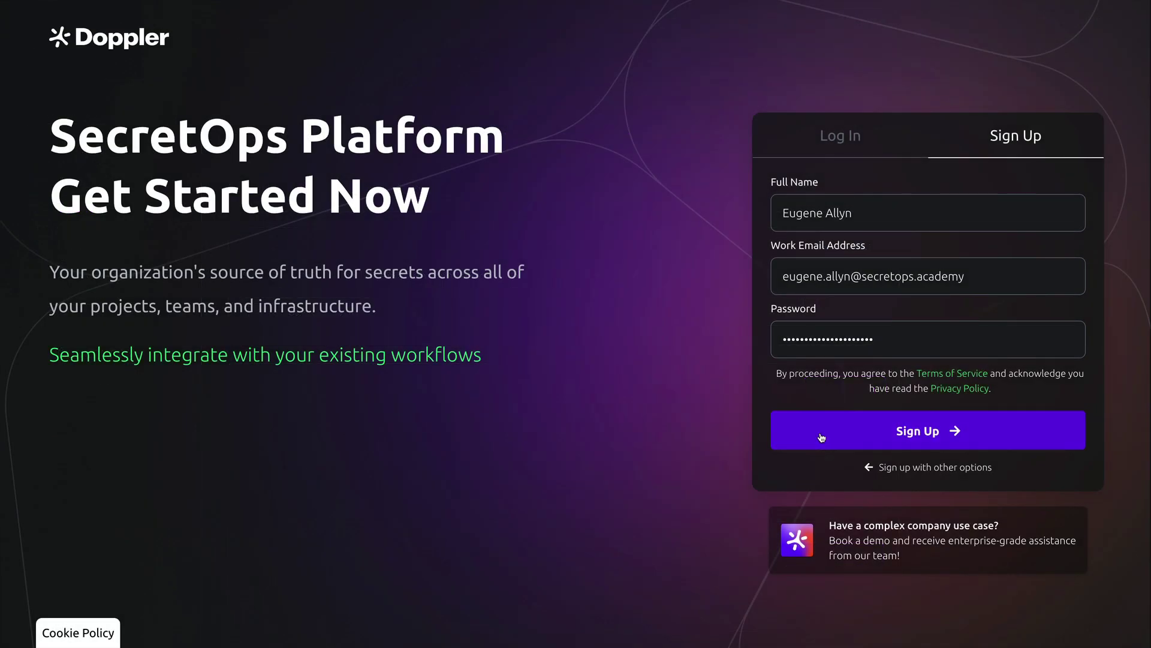
{"action": "left_click", "coordinate": [822, 437]}
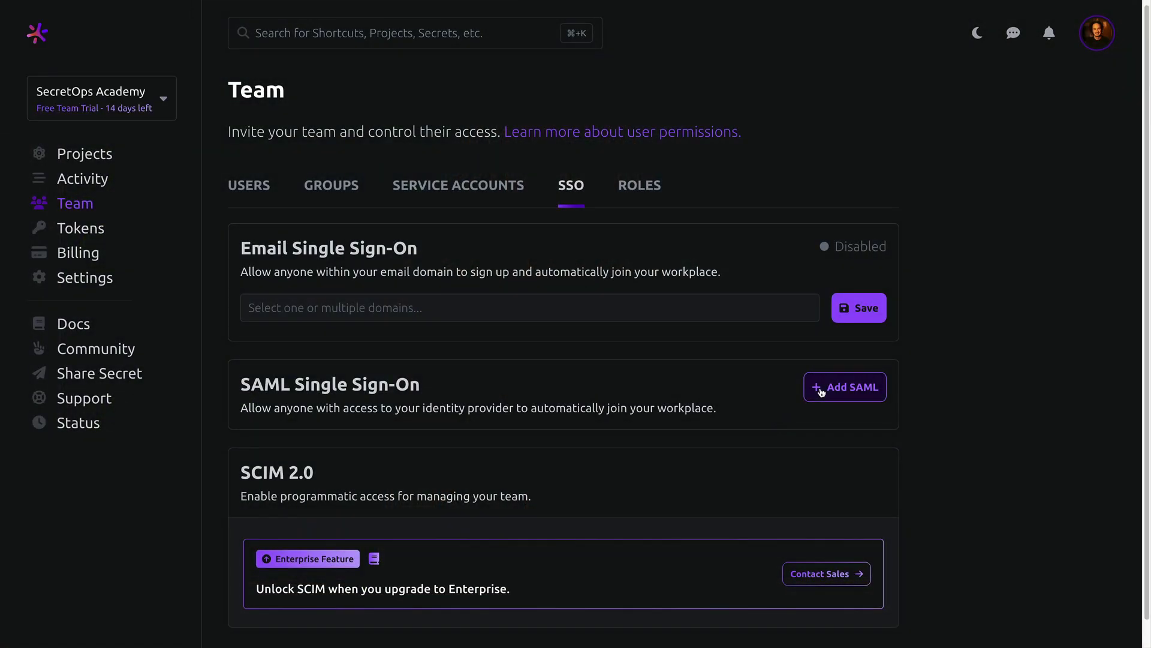
{"action": "left_click", "coordinate": [821, 393]}
{"action": "left_click", "coordinate": [721, 353]}
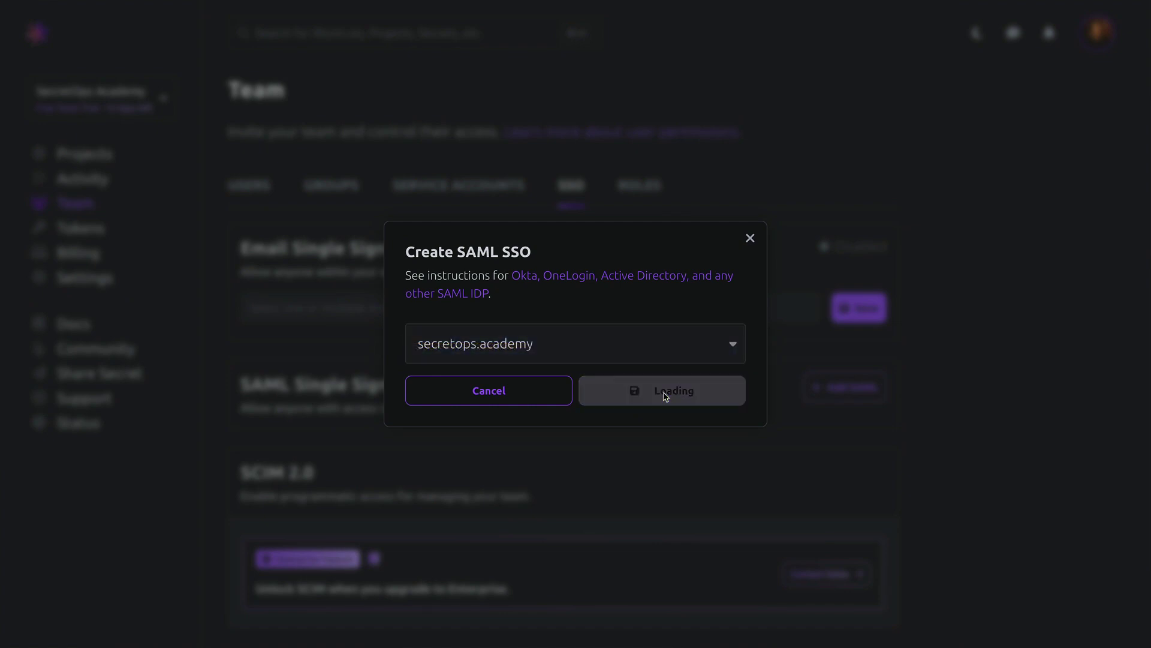
{"action": "left_click", "coordinate": [867, 472]}
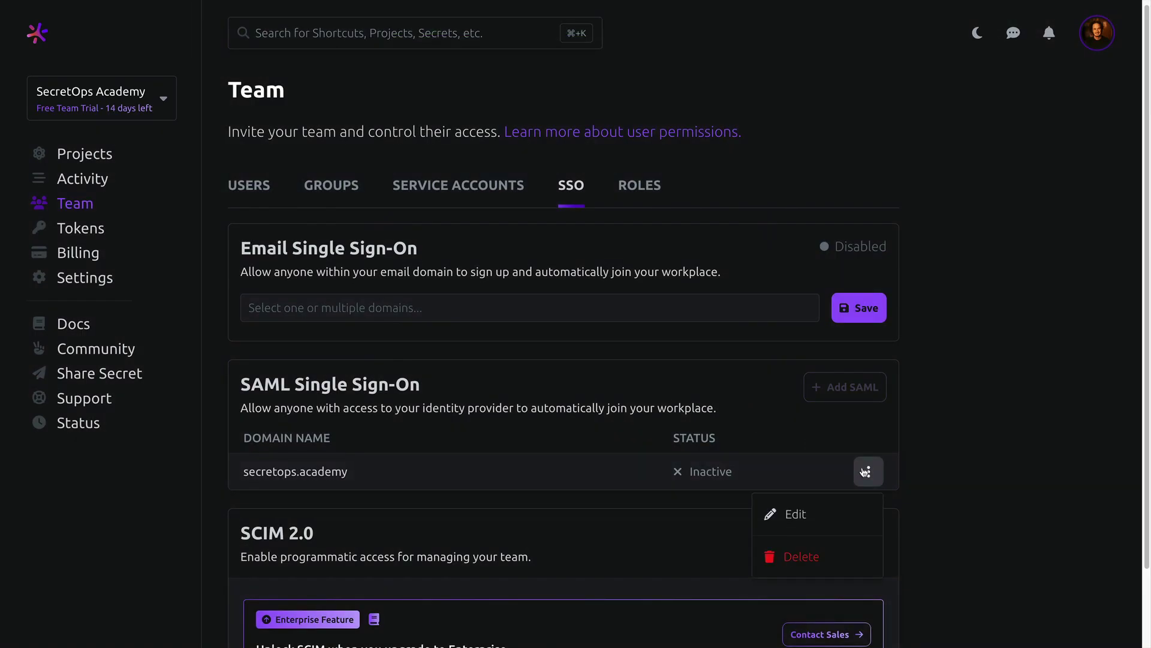
{"action": "left_click", "coordinate": [843, 511]}
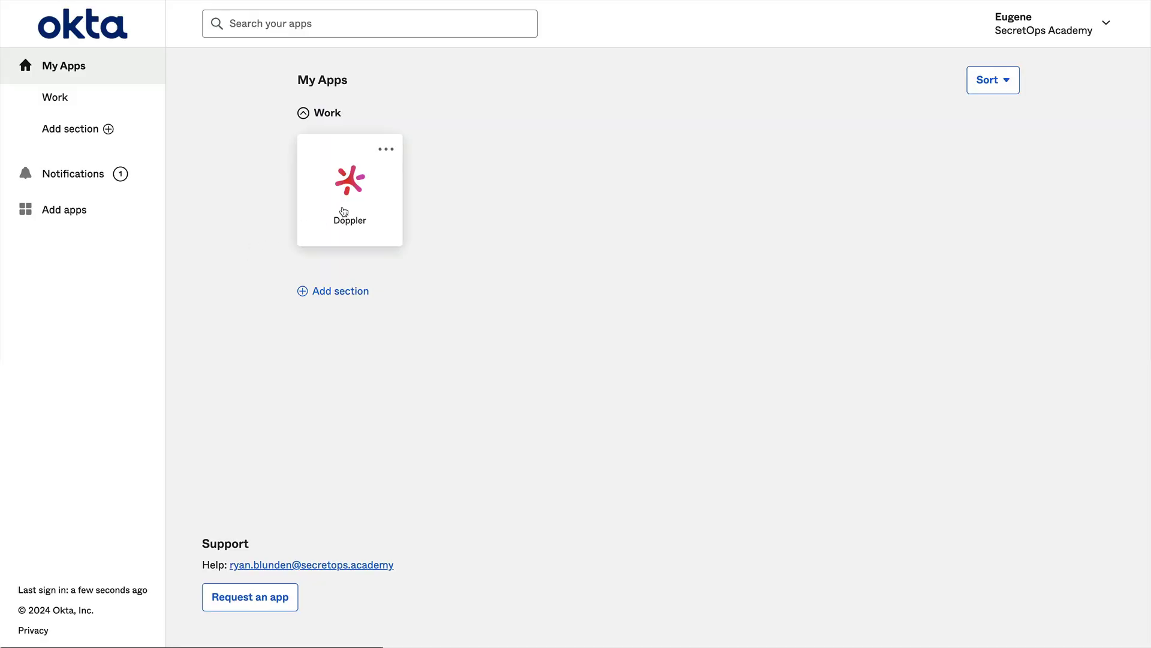
Step: Sign in to Doppler from the Okta My Apps tile and reach the chatgpt-webapp project
{"action": "left_click", "coordinate": [343, 212]}
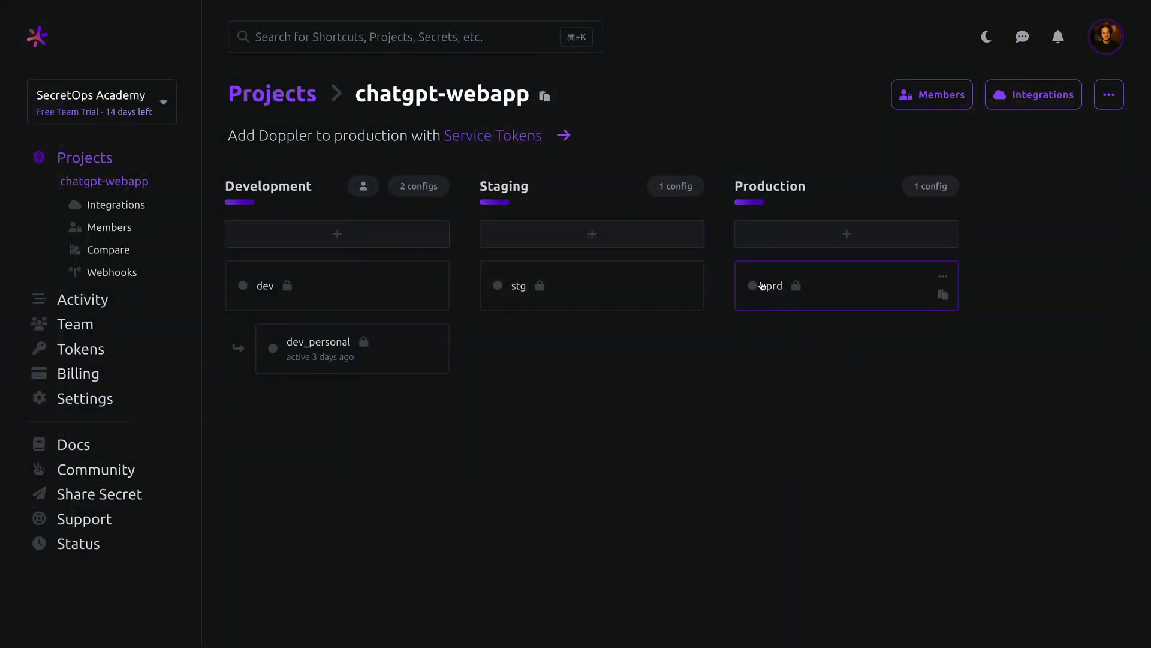
Step: Open the prd config's activity logs and see who accessed OPENAI_API_KEY
{"action": "left_click", "coordinate": [761, 285]}
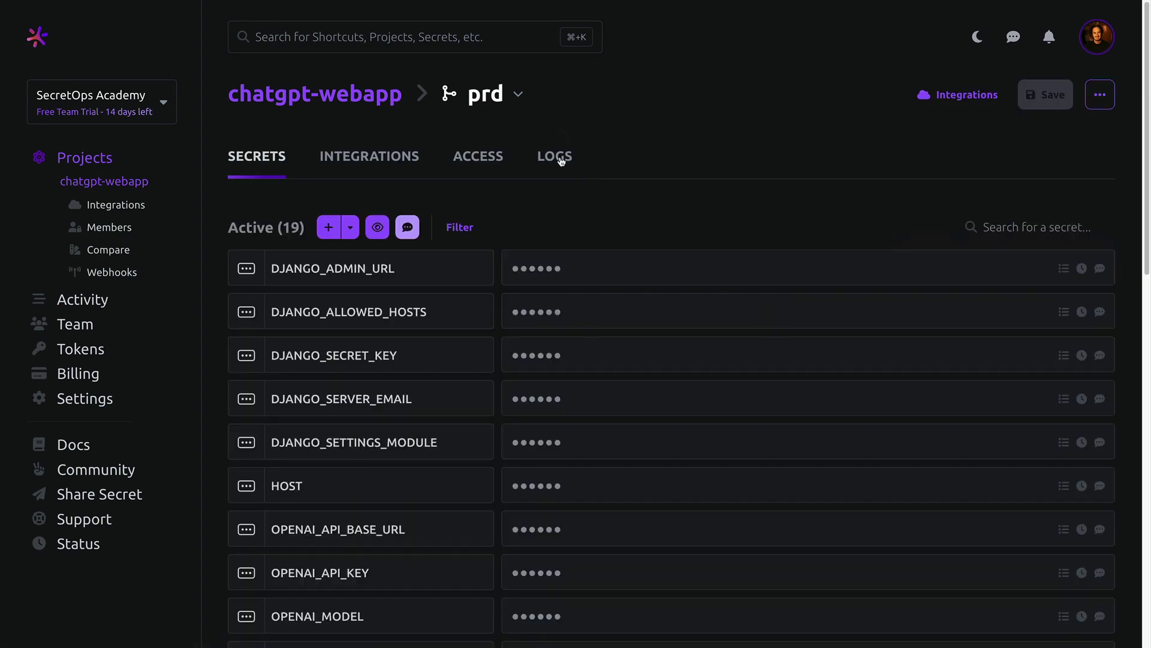
{"action": "left_click", "coordinate": [553, 158]}
{"action": "scroll", "coordinate": [968, 239], "scroll_direction": "down", "scroll_amount": 2}
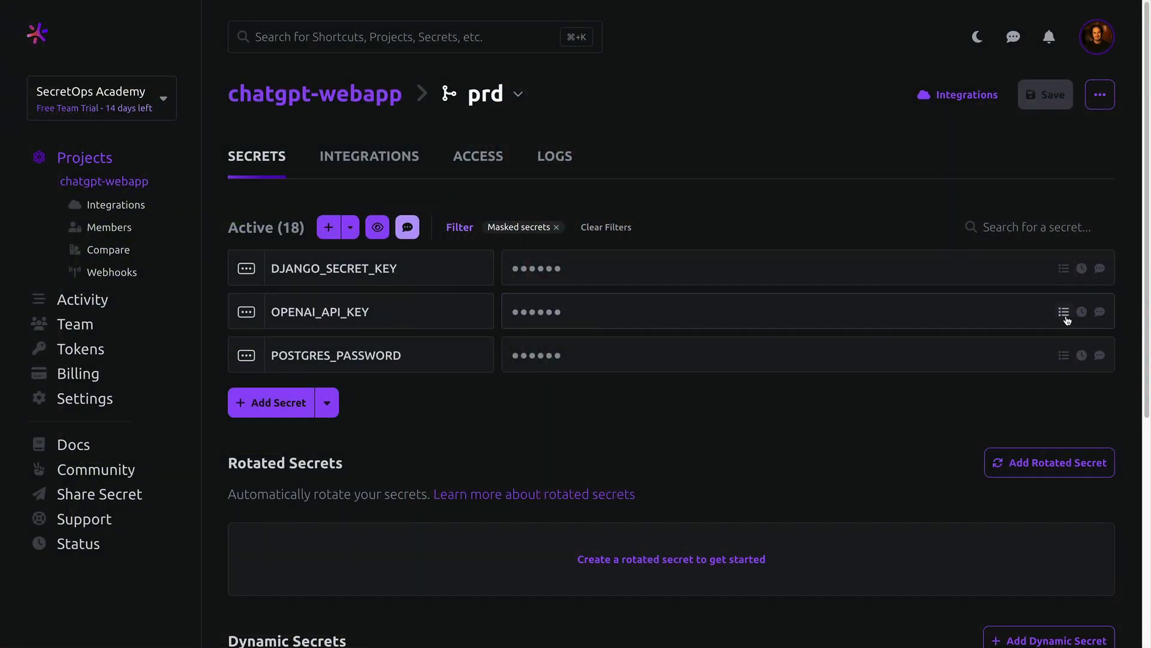
{"action": "left_click", "coordinate": [1064, 313]}
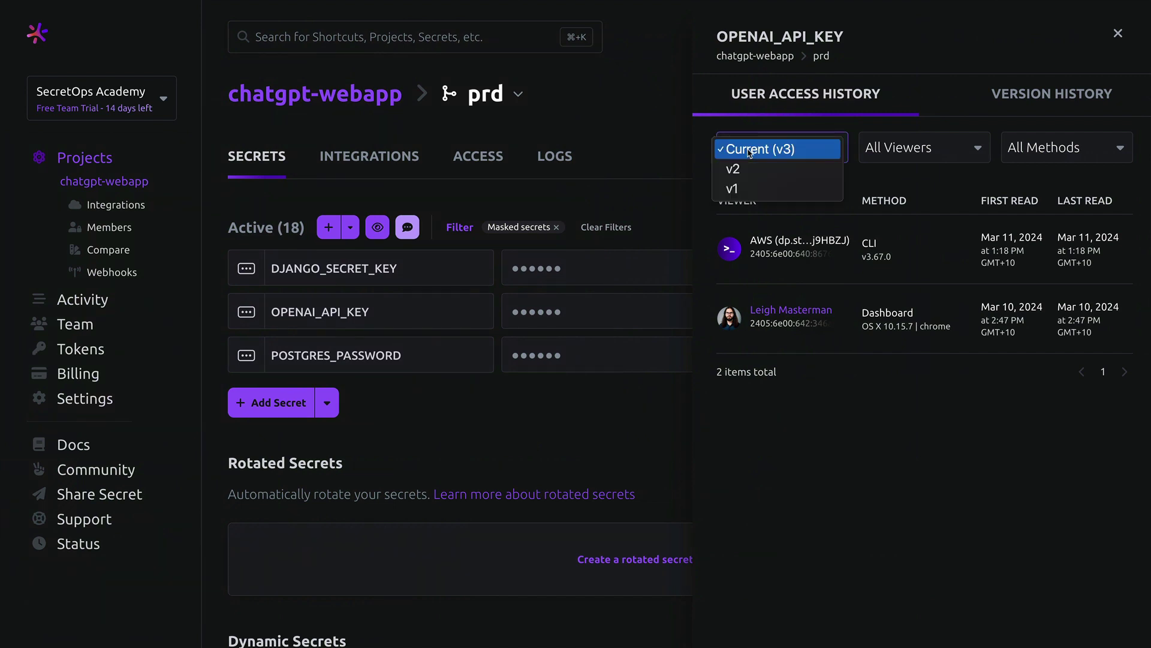
Step: Check the version, viewer and access-method filters, then view OPENAI_API_KEY's version history
{"action": "left_click", "coordinate": [748, 152]}
{"action": "left_click", "coordinate": [909, 144]}
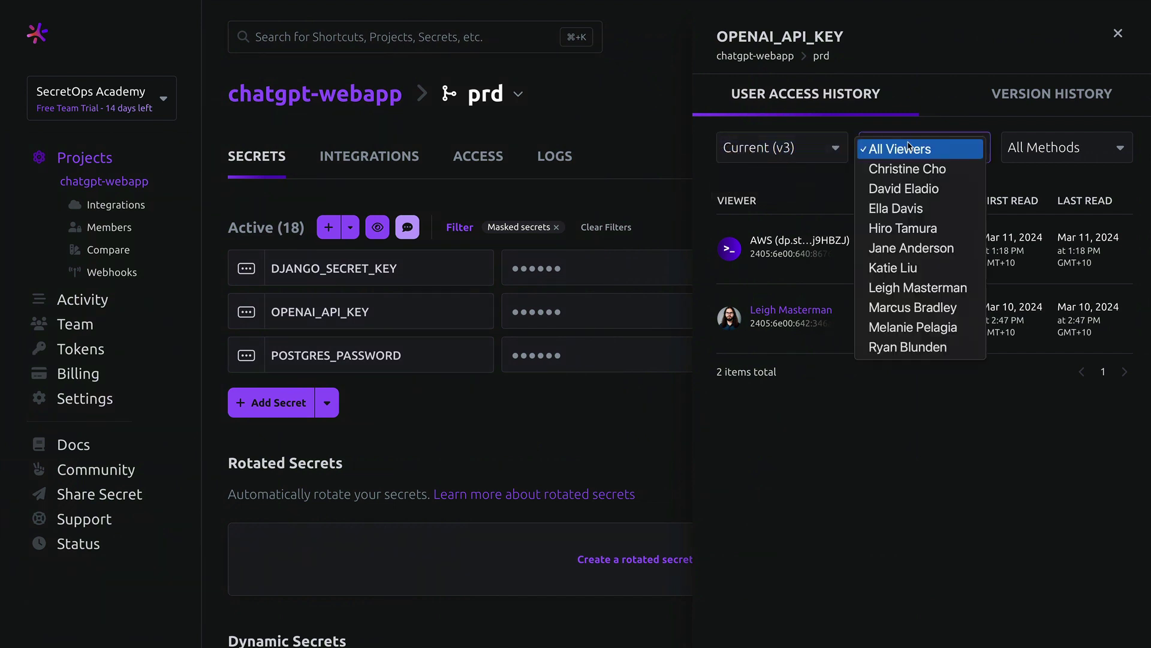
{"action": "left_click", "coordinate": [1015, 148]}
{"action": "left_click", "coordinate": [1035, 95]}
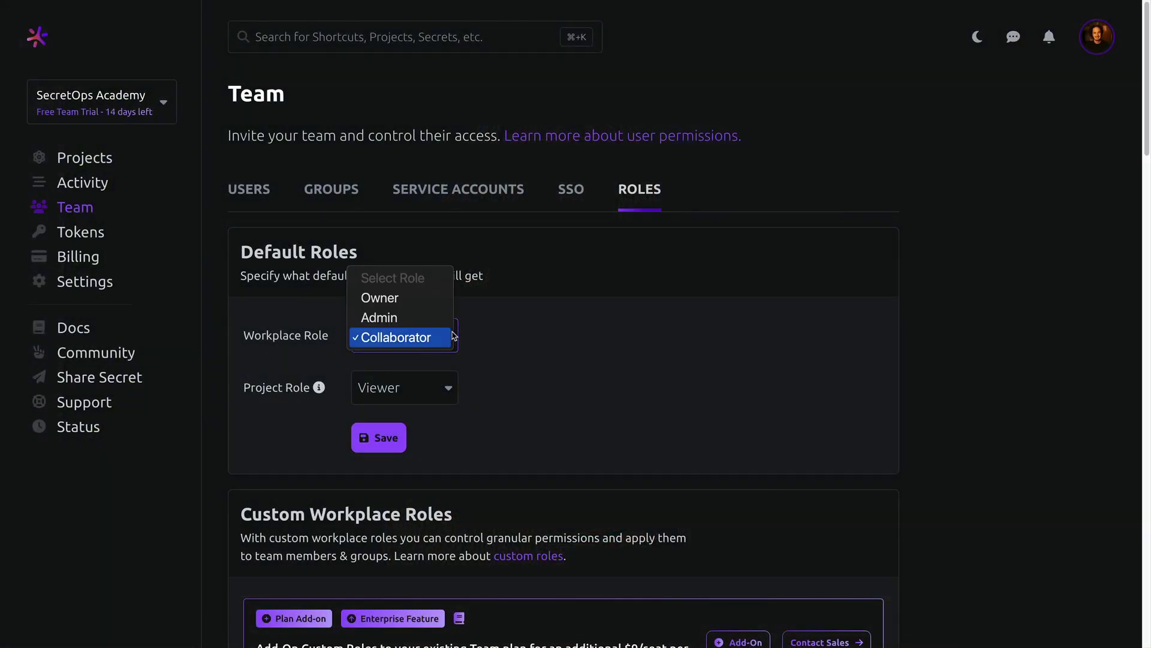
Step: Keep Collaborator as the default workplace role, then create and save the custom Billing role
{"action": "left_click", "coordinate": [450, 337]}
{"action": "left_click", "coordinate": [439, 389]}
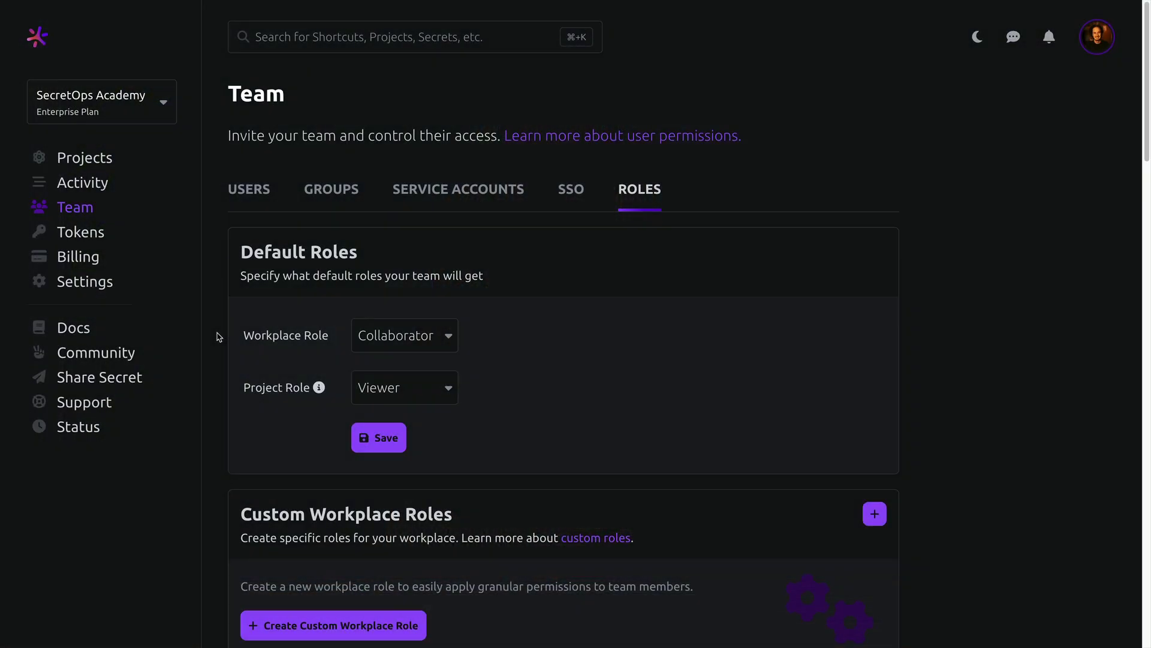
{"action": "scroll", "coordinate": [217, 337], "scroll_direction": "down", "scroll_amount": 3}
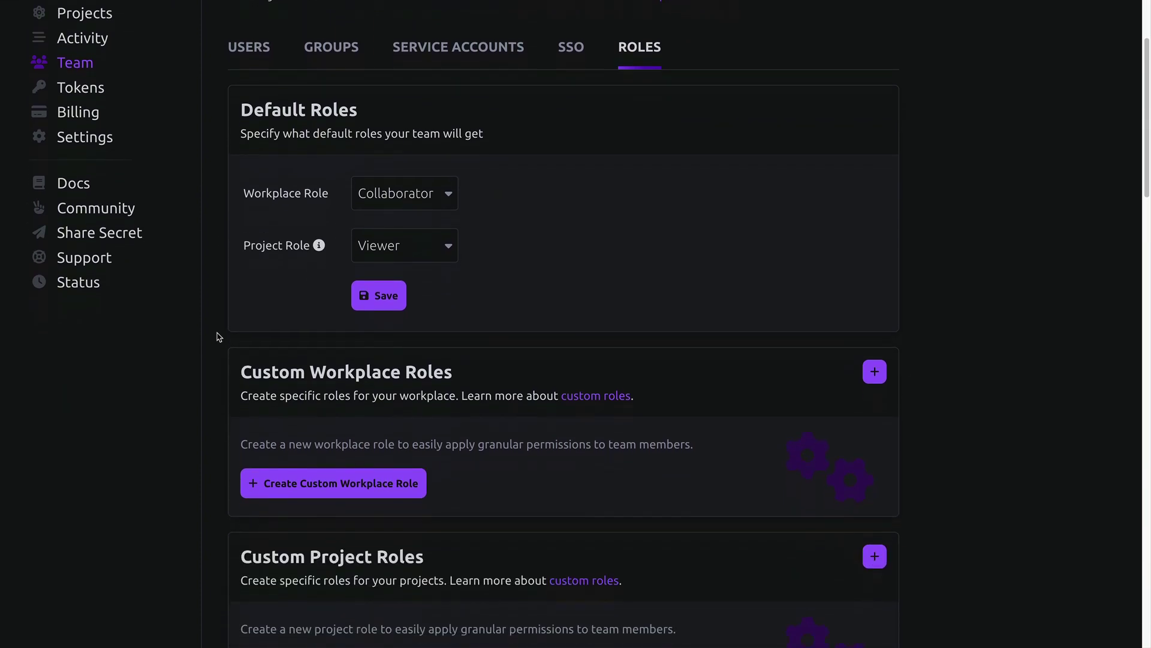
{"action": "left_click", "coordinate": [304, 479]}
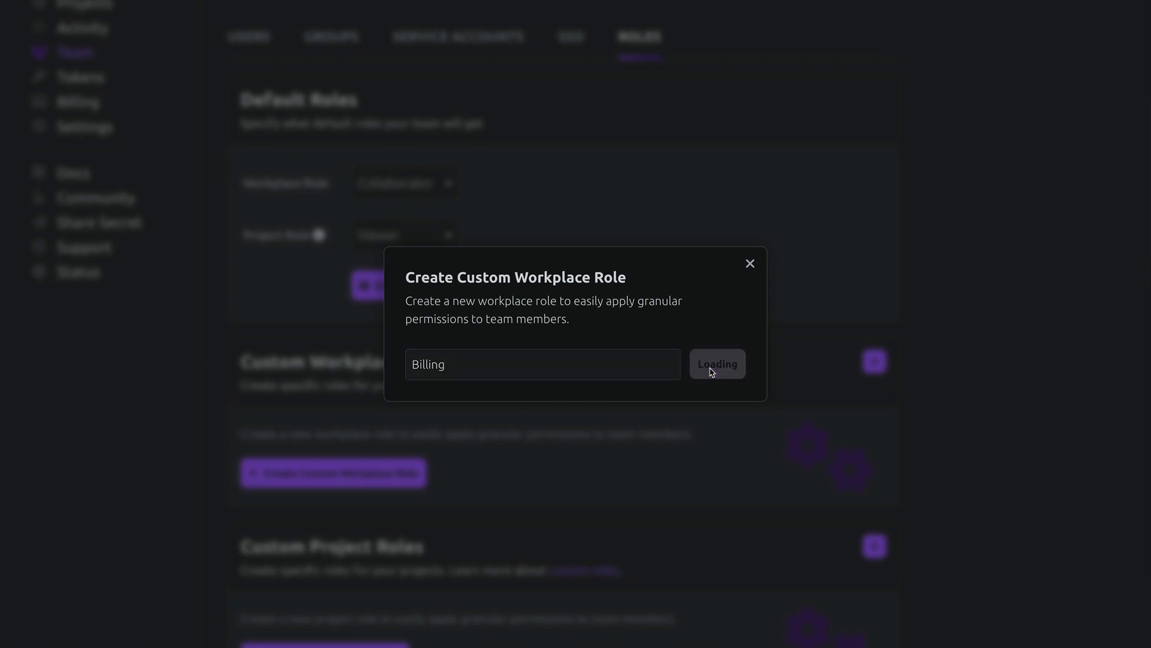
{"action": "scroll", "coordinate": [710, 372], "scroll_direction": "down", "scroll_amount": 3}
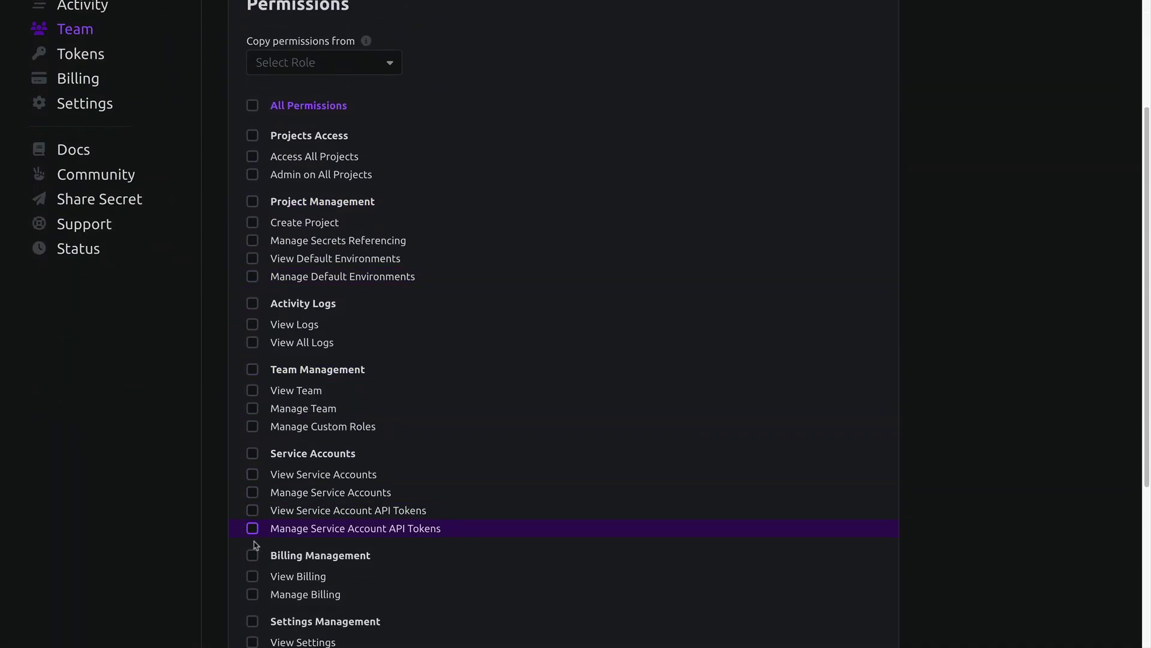
{"action": "scroll", "coordinate": [261, 553], "scroll_direction": "up", "scroll_amount": 2}
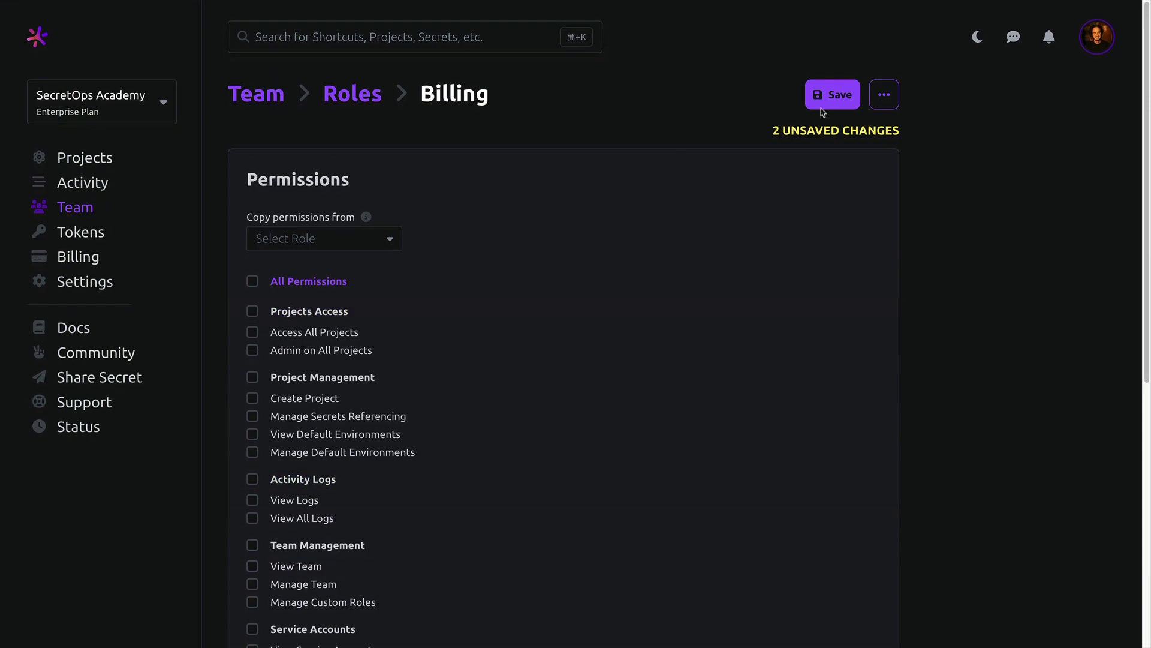
{"action": "left_click", "coordinate": [827, 109]}
{"action": "left_click", "coordinate": [685, 422]}
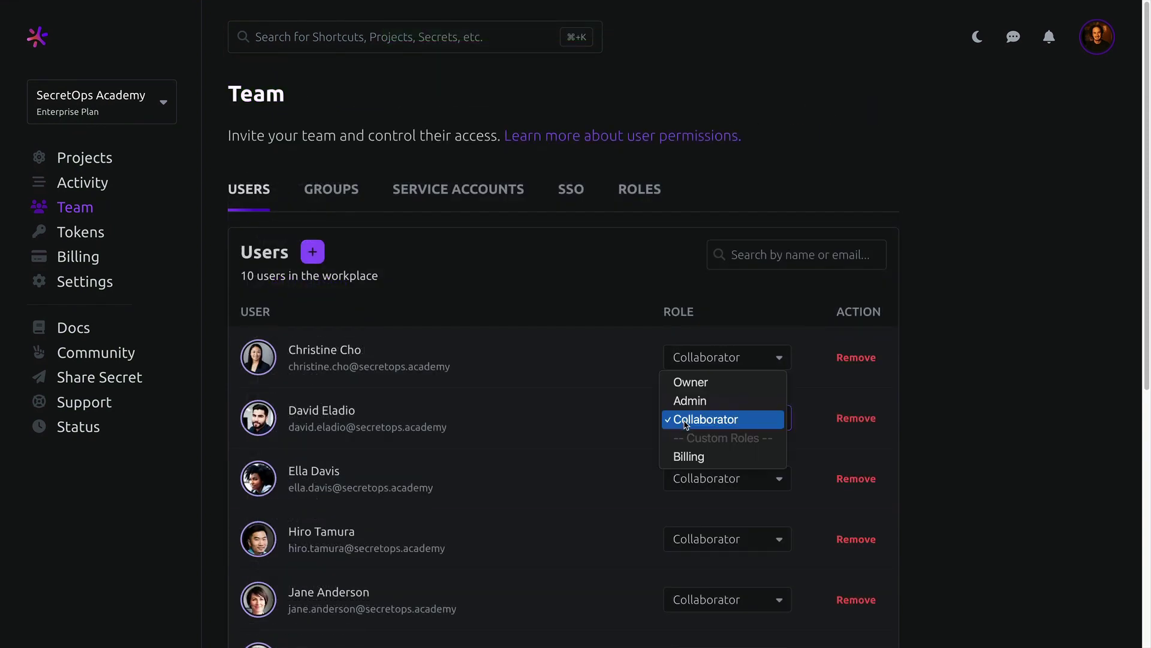
{"action": "left_click", "coordinate": [690, 457]}
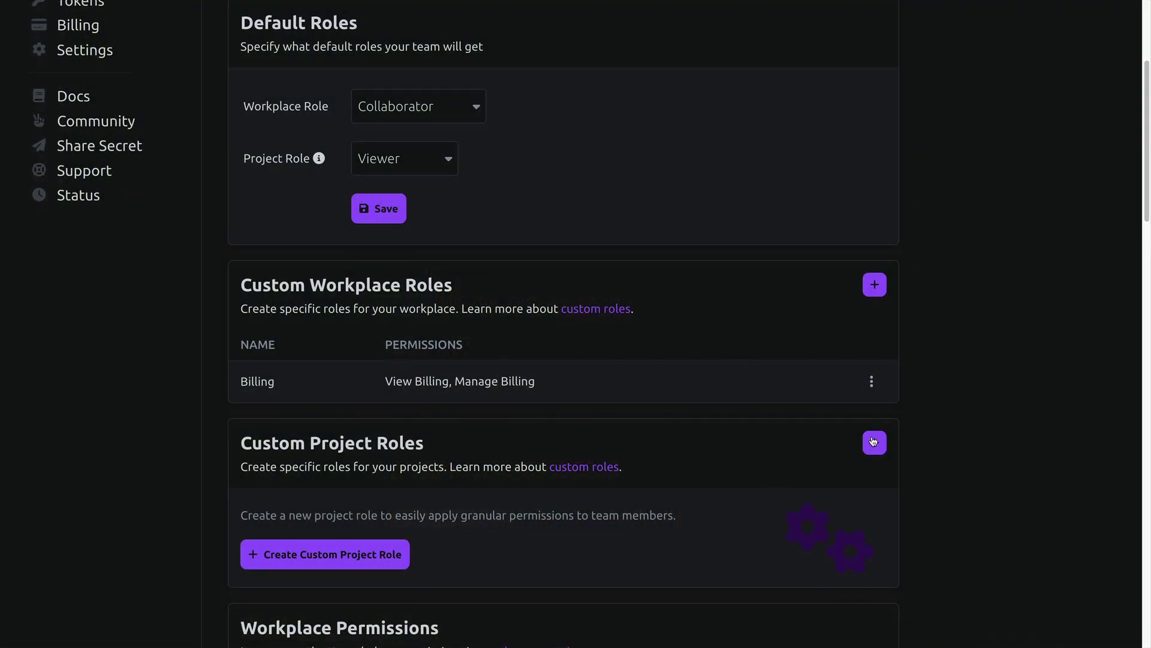
Step: Create the DevOps project role with Project Access, Access Logs and related permissions
{"action": "left_click", "coordinate": [874, 440]}
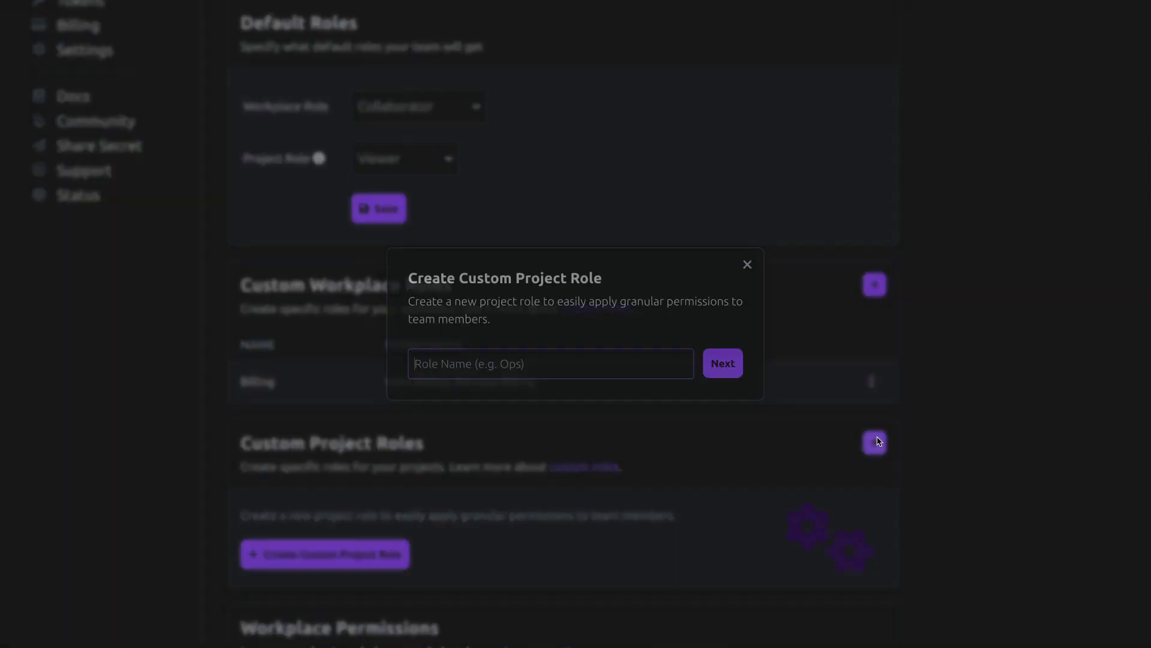
{"action": "left_click", "coordinate": [733, 370]}
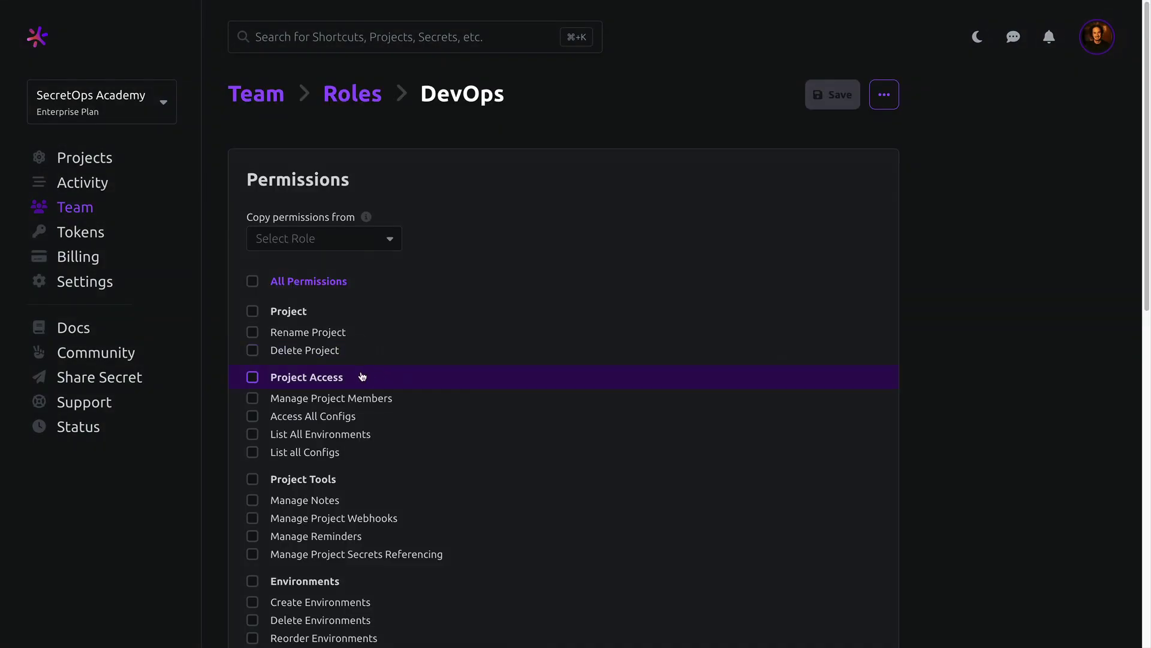
{"action": "left_click", "coordinate": [361, 377]}
{"action": "scroll", "coordinate": [306, 486], "scroll_direction": "down", "scroll_amount": 5}
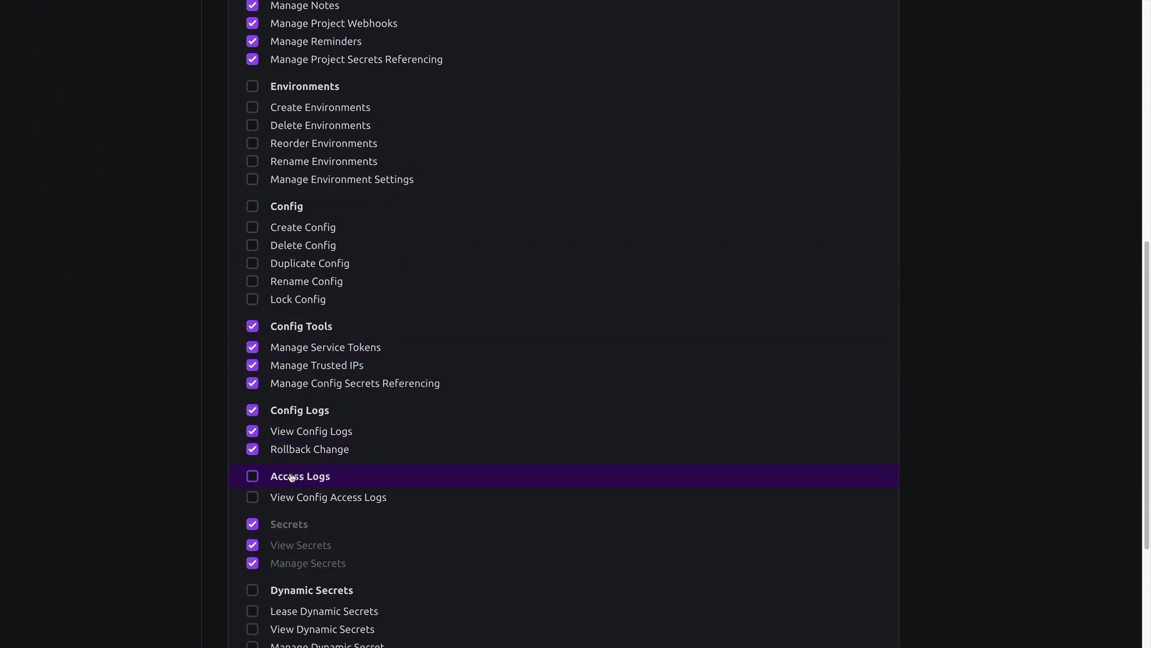
{"action": "left_click", "coordinate": [290, 478]}
{"action": "scroll", "coordinate": [291, 478], "scroll_direction": "down", "scroll_amount": 2}
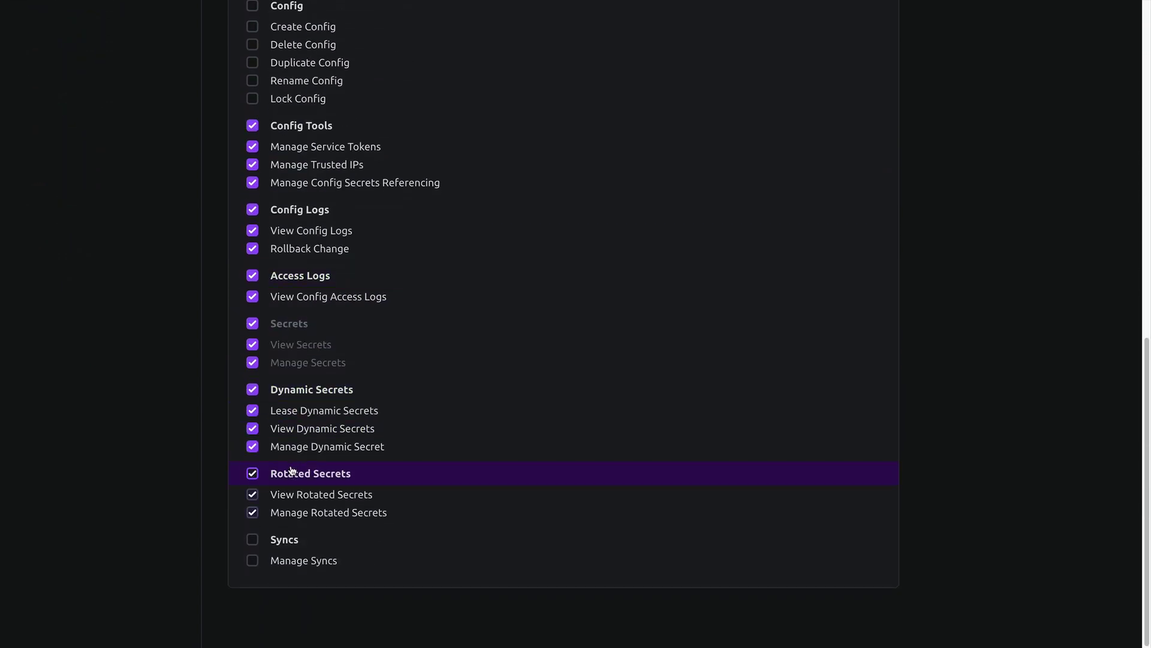
{"action": "scroll", "coordinate": [289, 538], "scroll_direction": "up", "scroll_amount": 4}
{"action": "scroll", "coordinate": [333, 470], "scroll_direction": "up", "scroll_amount": 3}
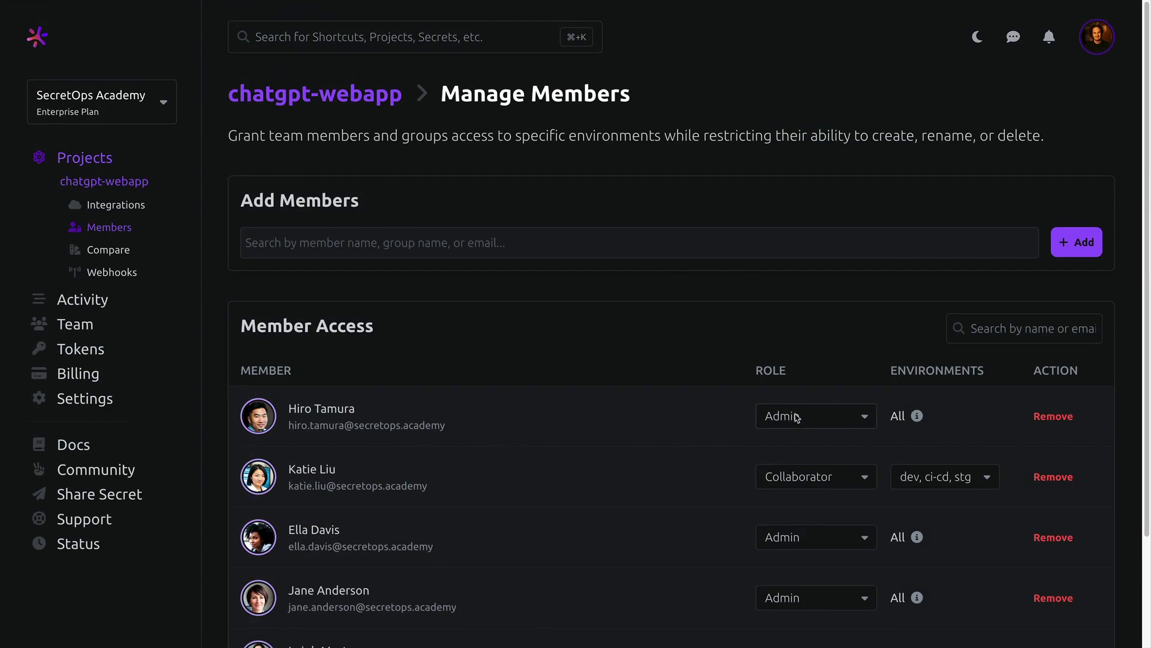
{"action": "left_click", "coordinate": [796, 416]}
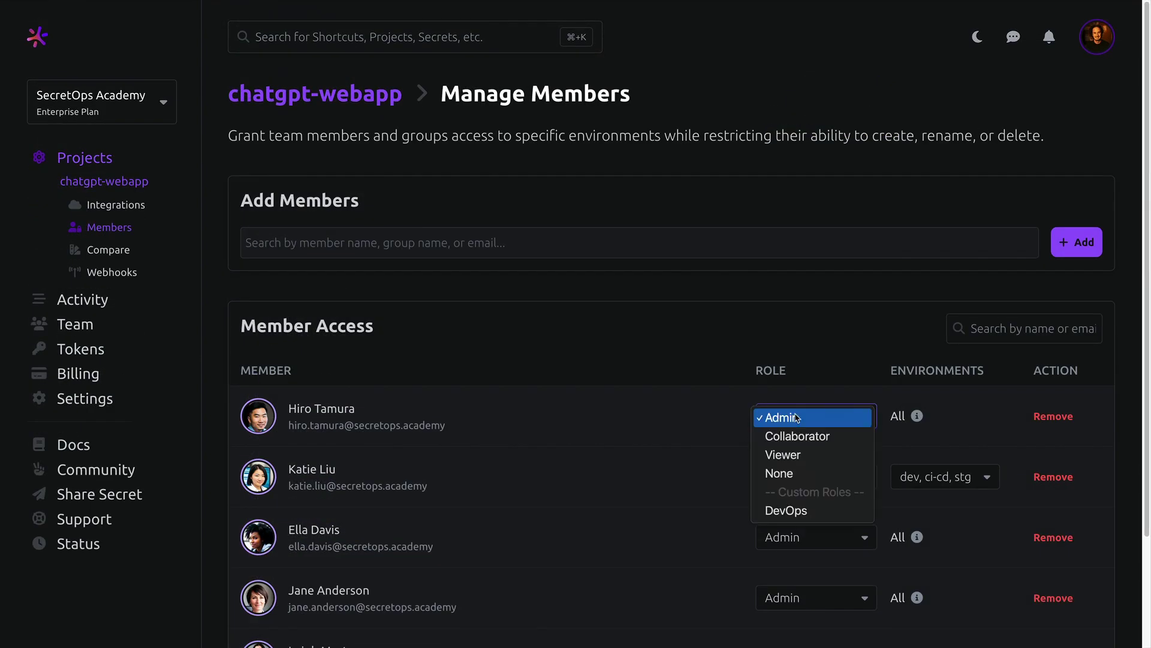
{"action": "left_click", "coordinate": [806, 513]}
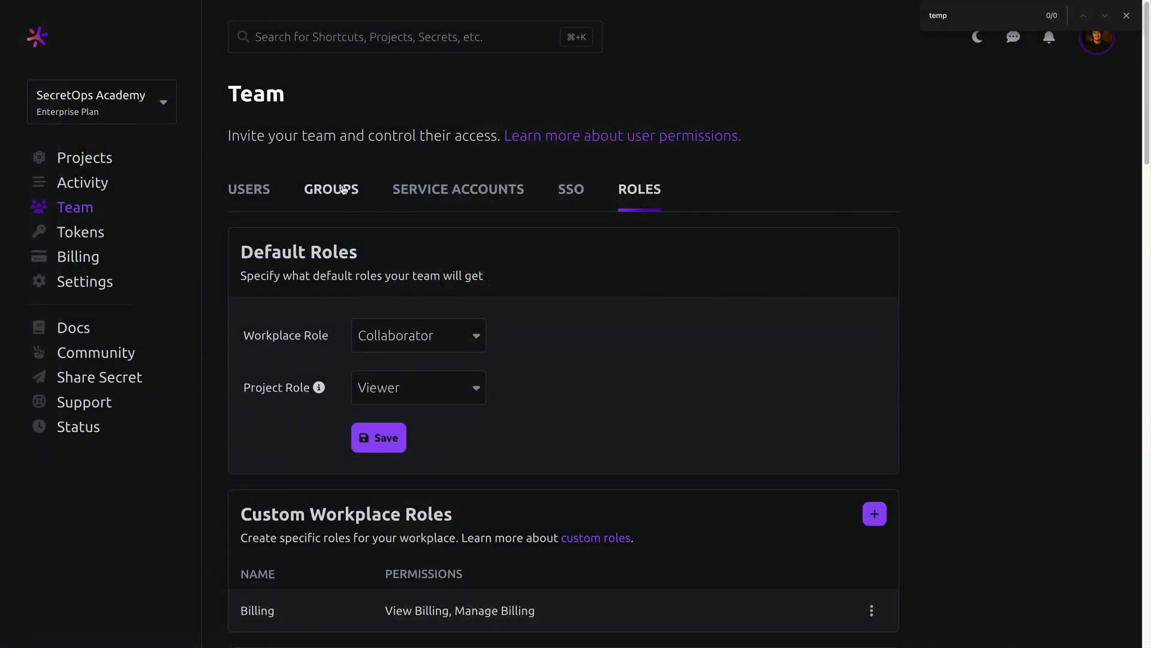
{"action": "left_click", "coordinate": [344, 188]}
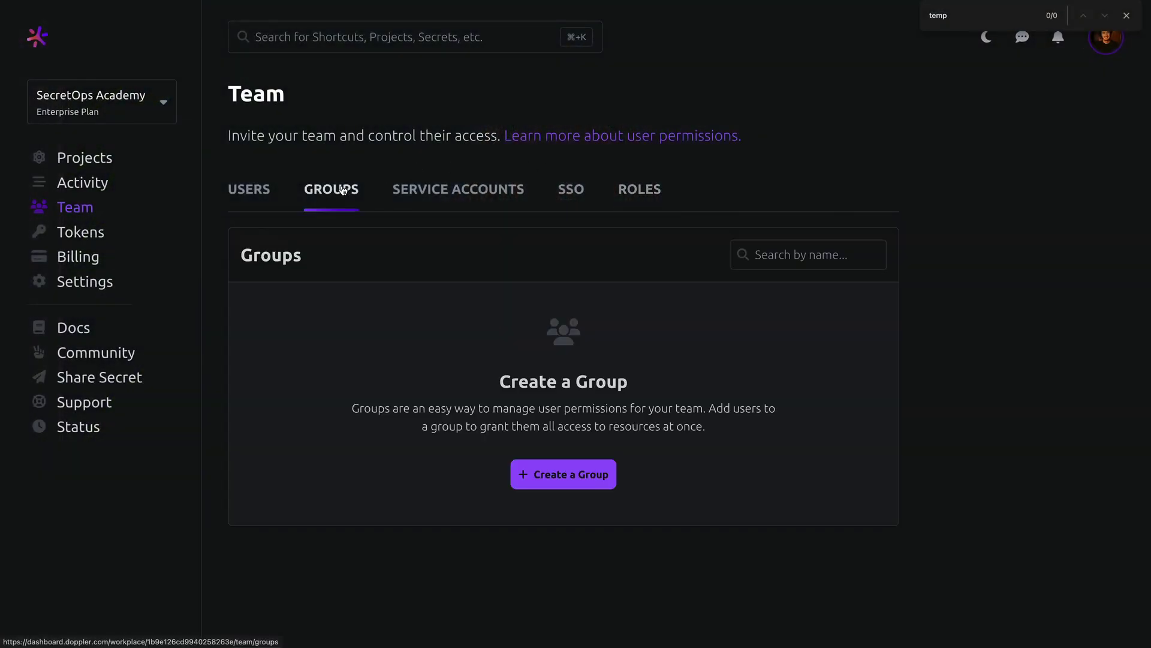
{"action": "left_click", "coordinate": [526, 473]}
{"action": "type", "text": "DevOps"}
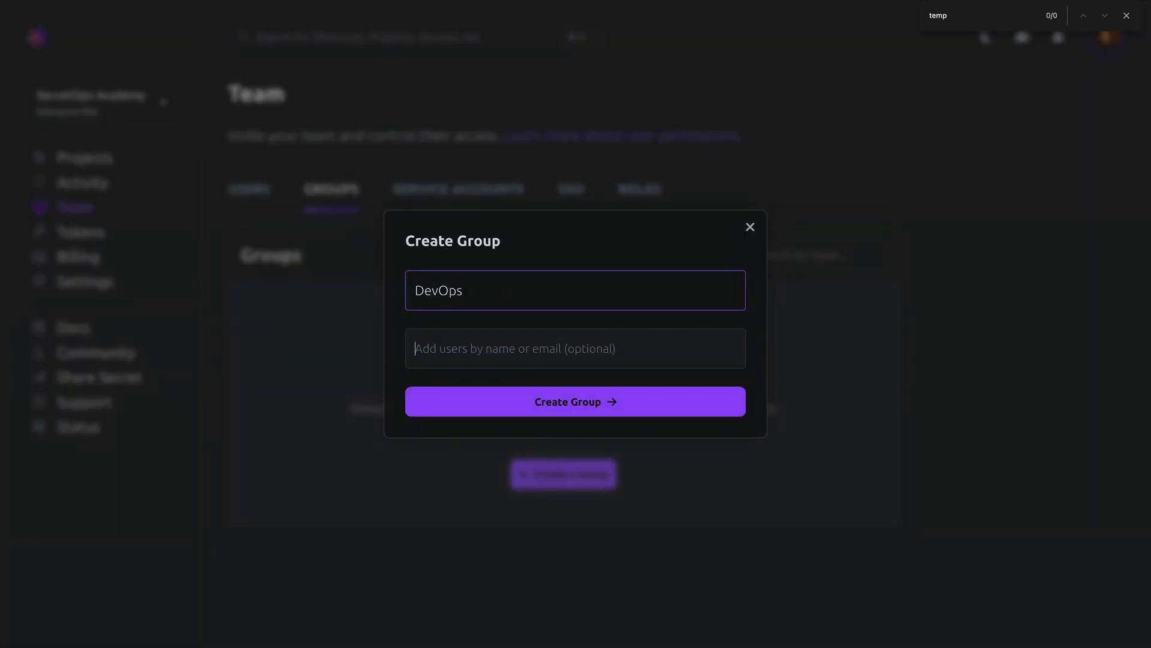
{"action": "key", "text": "Tab"}
{"action": "type", "text": "chr"}
{"action": "key", "text": "Return"}
{"action": "type", "text": "hi"}
{"action": "key", "text": "Return"}
{"action": "left_click", "coordinate": [519, 402]}
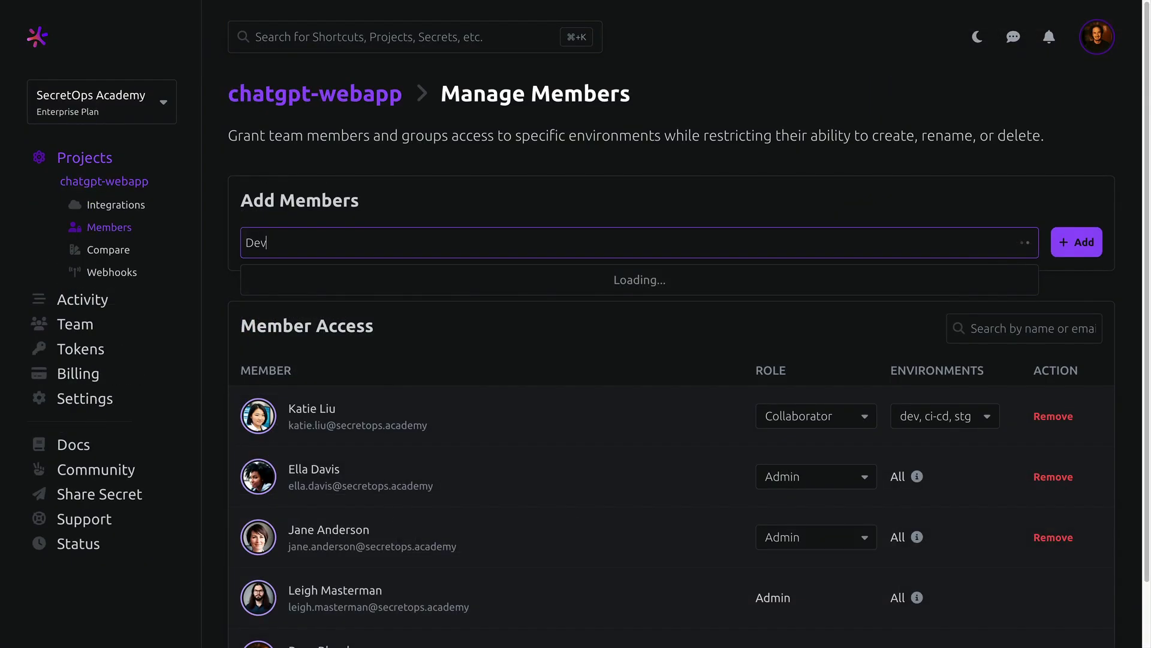
Step: Add the DevOps group to chatgpt-webapp with the DevOps project role
{"action": "key", "text": "Return"}
{"action": "left_click", "coordinate": [1079, 252]}
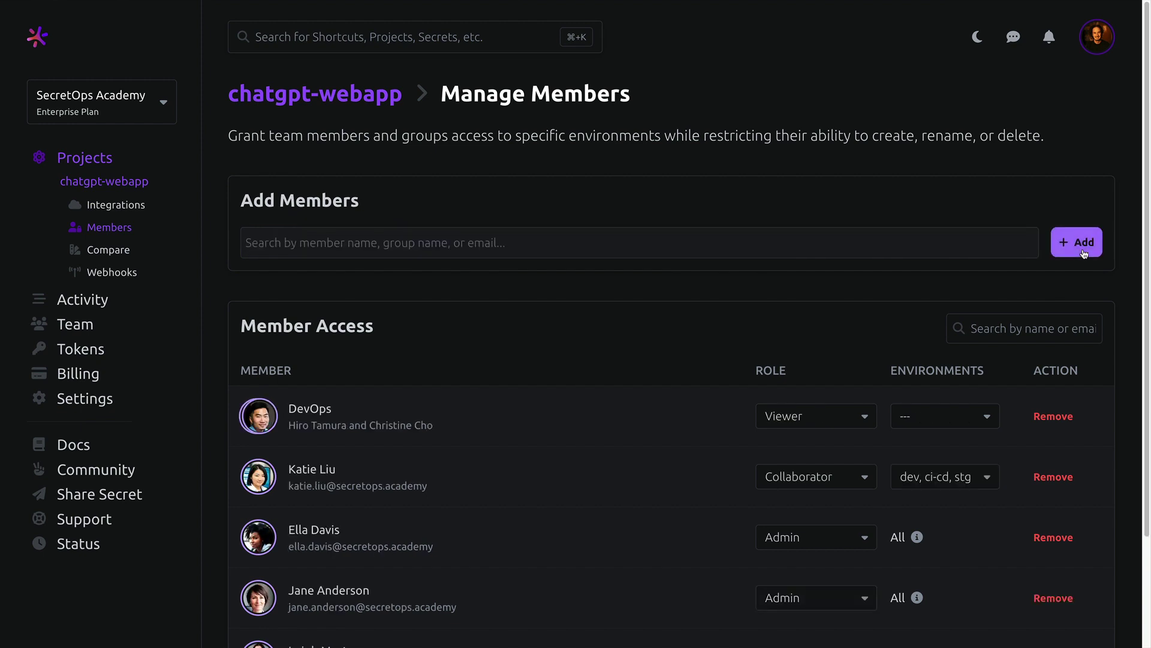
{"action": "left_click", "coordinate": [809, 415]}
{"action": "left_click", "coordinate": [843, 467]}
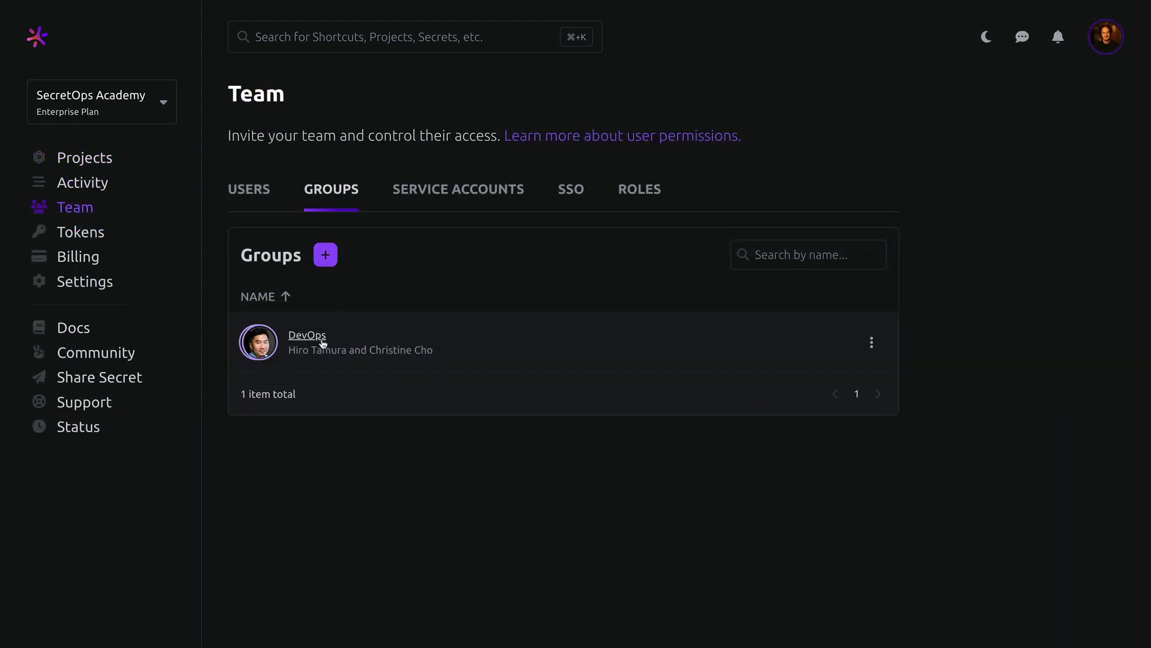
Step: Review the DevOps group's details and its default project role choices
{"action": "left_click", "coordinate": [322, 342]}
{"action": "scroll", "coordinate": [324, 345], "scroll_direction": "down", "scroll_amount": 3}
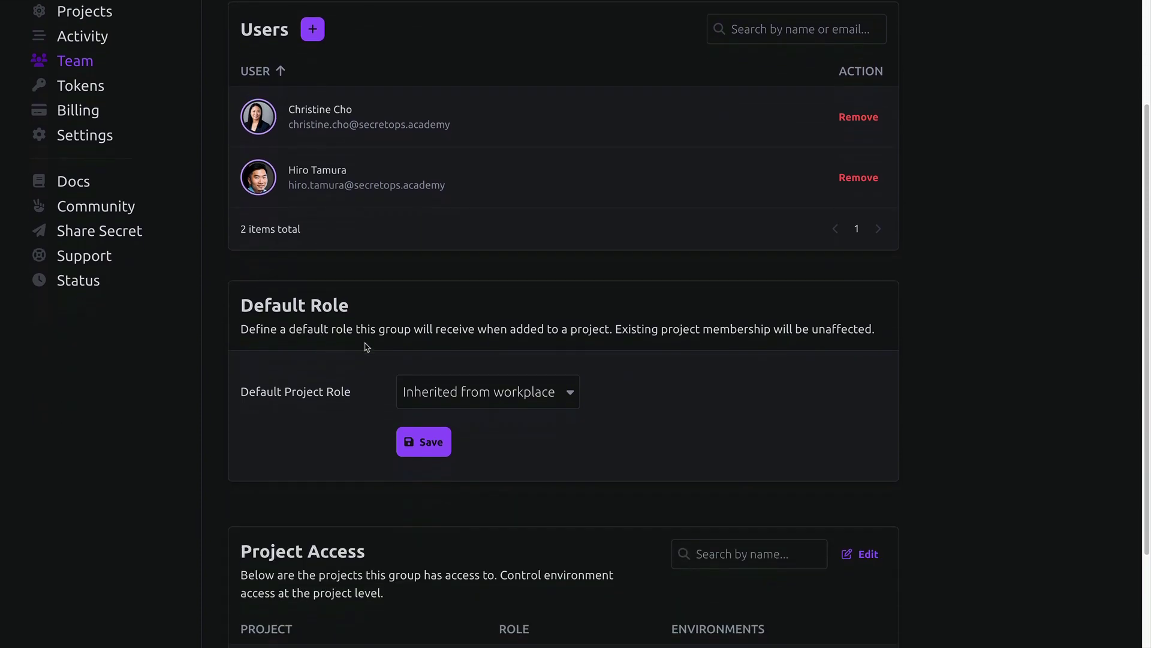
{"action": "left_click", "coordinate": [440, 379]}
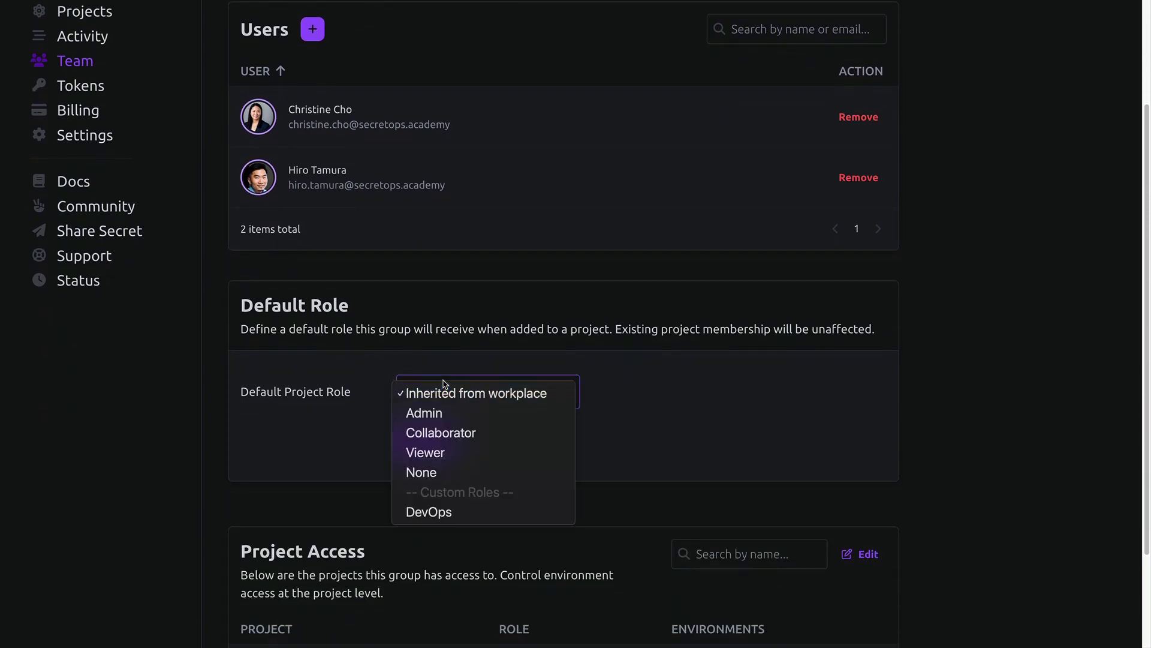
{"action": "left_click", "coordinate": [462, 512]}
{"action": "scroll", "coordinate": [463, 516], "scroll_direction": "down", "scroll_amount": 3}
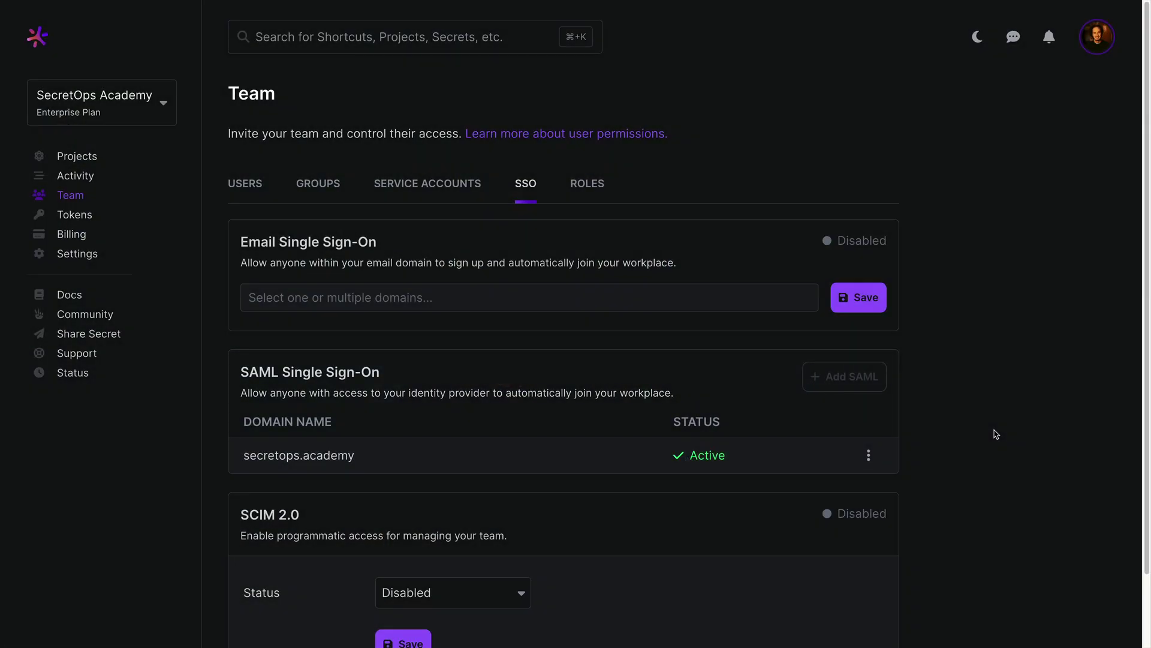
{"action": "scroll", "coordinate": [994, 433], "scroll_direction": "down", "scroll_amount": 2}
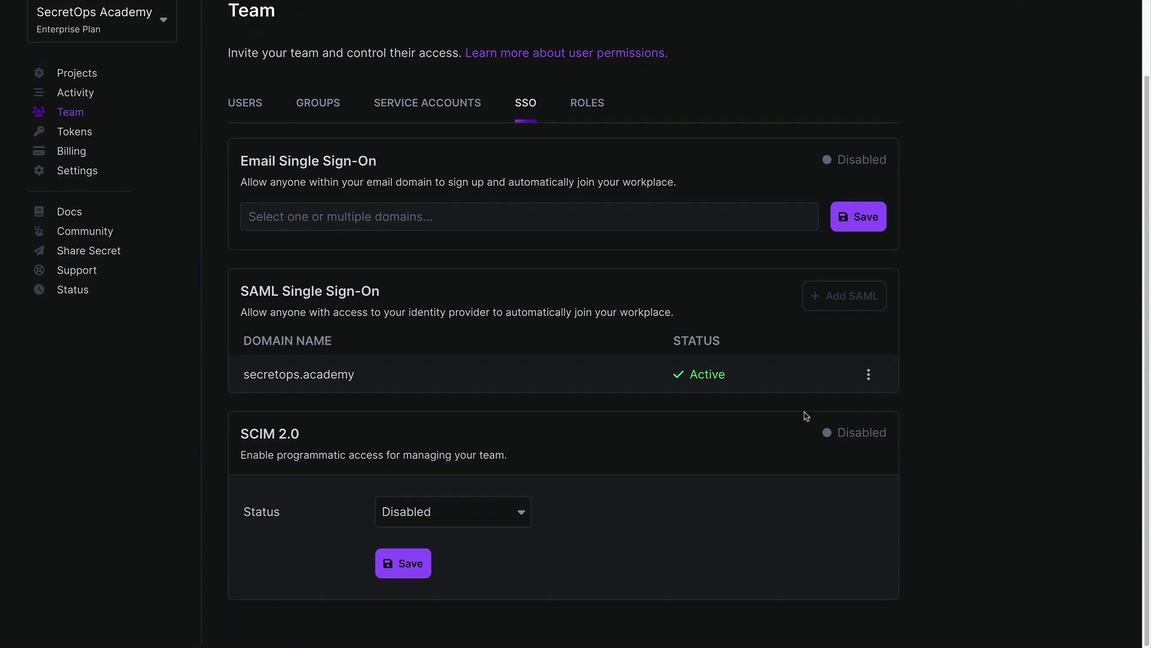
Step: Set the SCIM 2.0 status to Enabled and save the SSO settings
{"action": "left_click", "coordinate": [465, 512]}
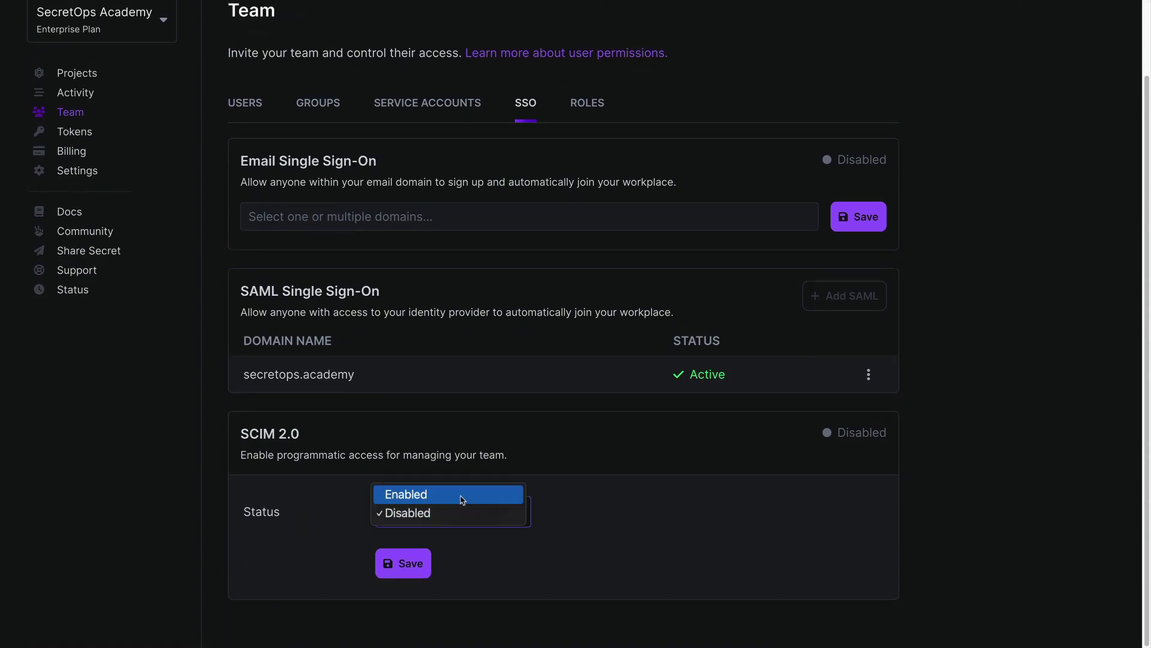
{"action": "left_click", "coordinate": [460, 495]}
{"action": "scroll", "coordinate": [440, 541], "scroll_direction": "down", "scroll_amount": 2}
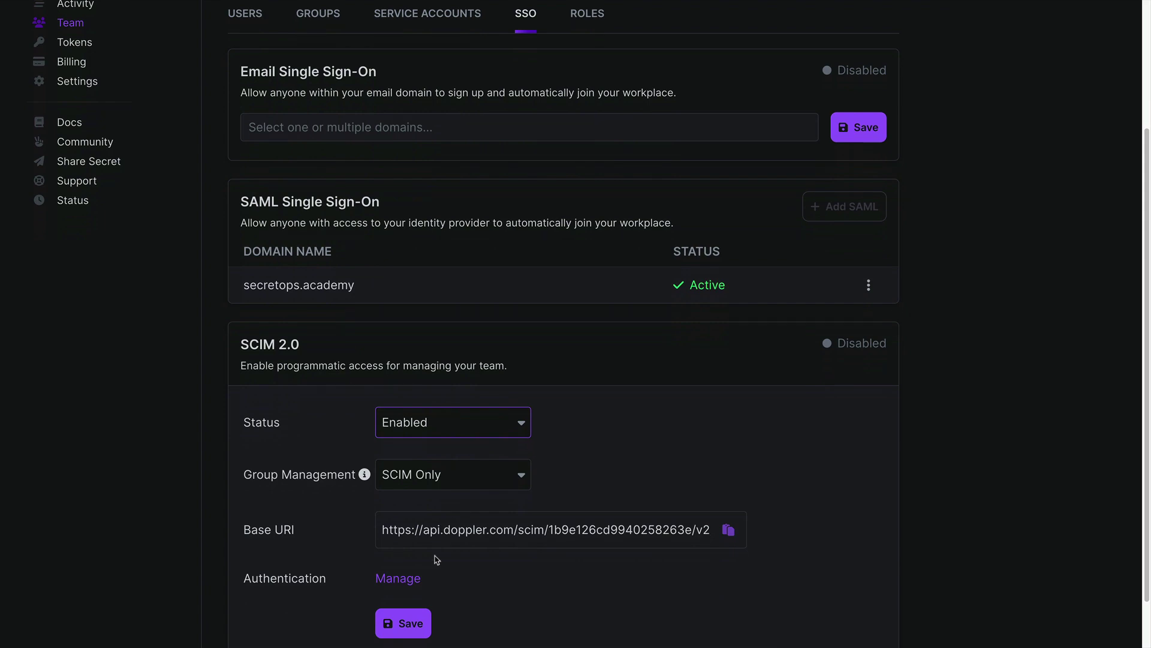
{"action": "left_click", "coordinate": [419, 624]}
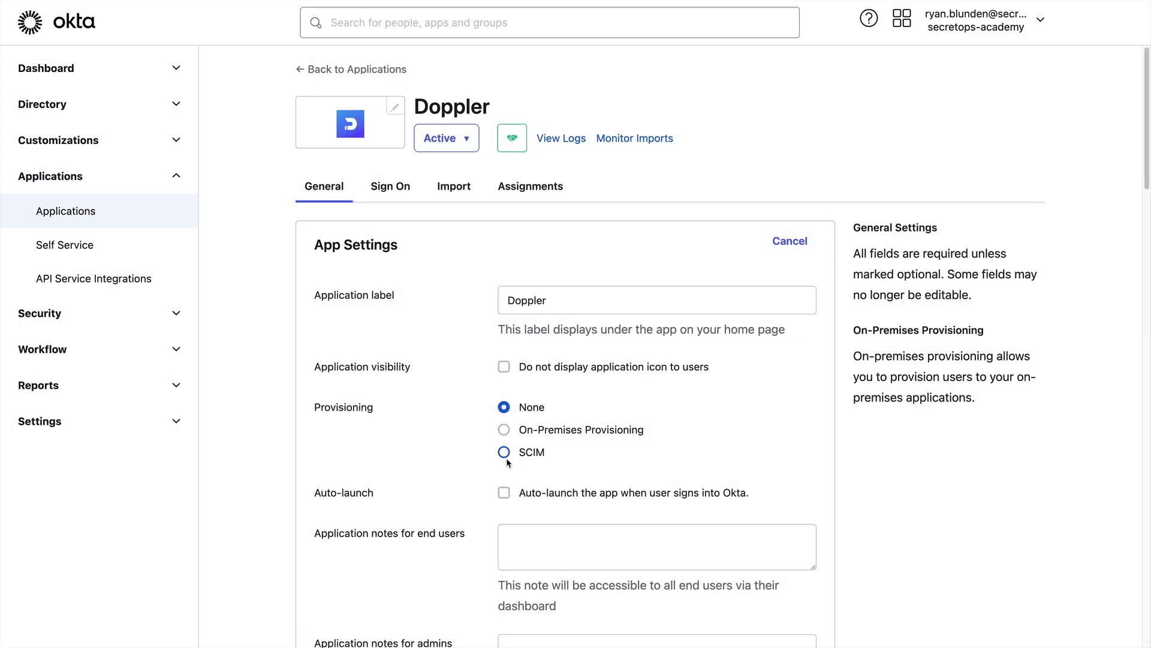
Step: Select SCIM provisioning for Okta's Doppler app and review its pushed groups
{"action": "left_click", "coordinate": [504, 453]}
{"action": "scroll", "coordinate": [507, 458], "scroll_direction": "down", "scroll_amount": 3}
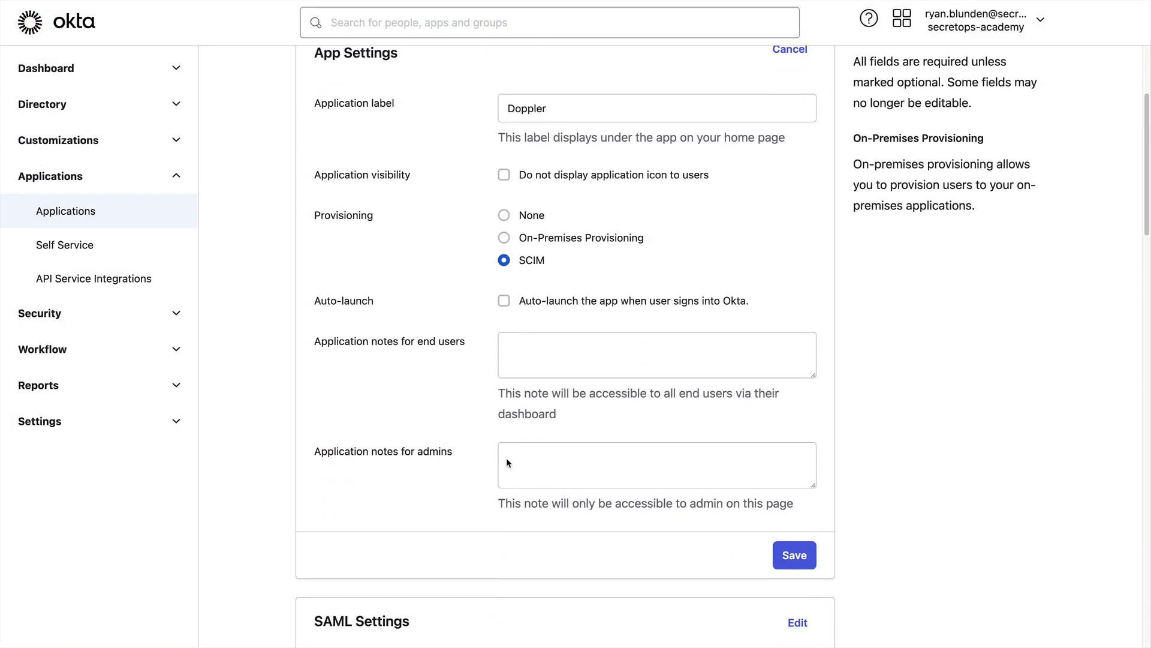
{"action": "scroll", "coordinate": [508, 462], "scroll_direction": "down", "scroll_amount": 1}
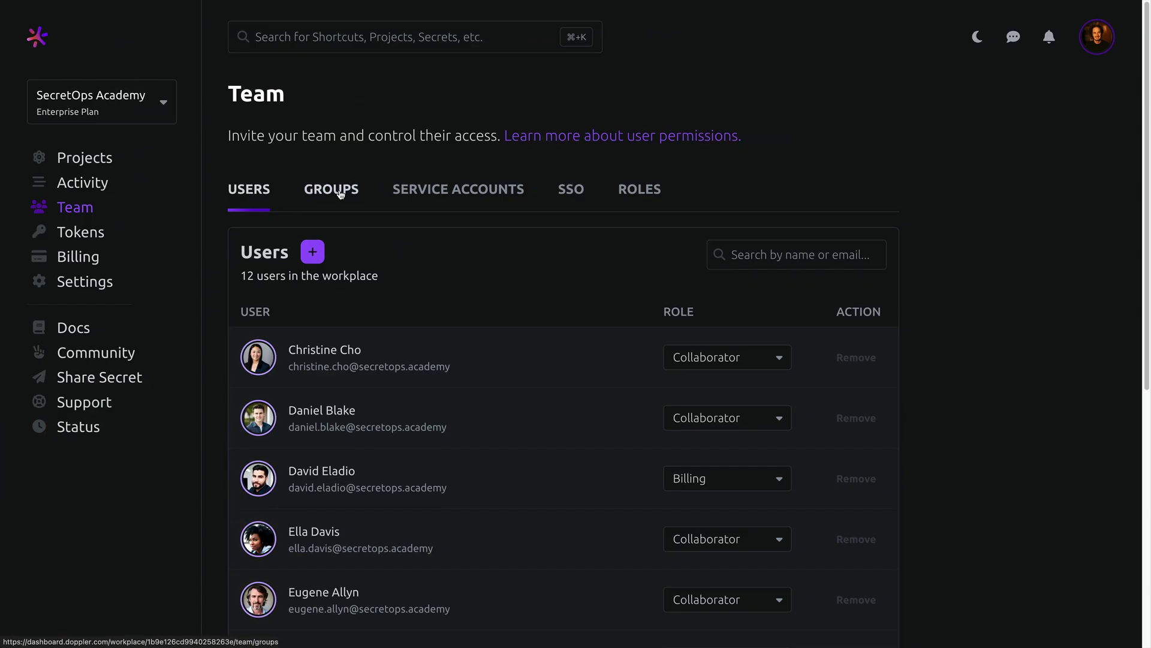
{"action": "left_click", "coordinate": [341, 193]}
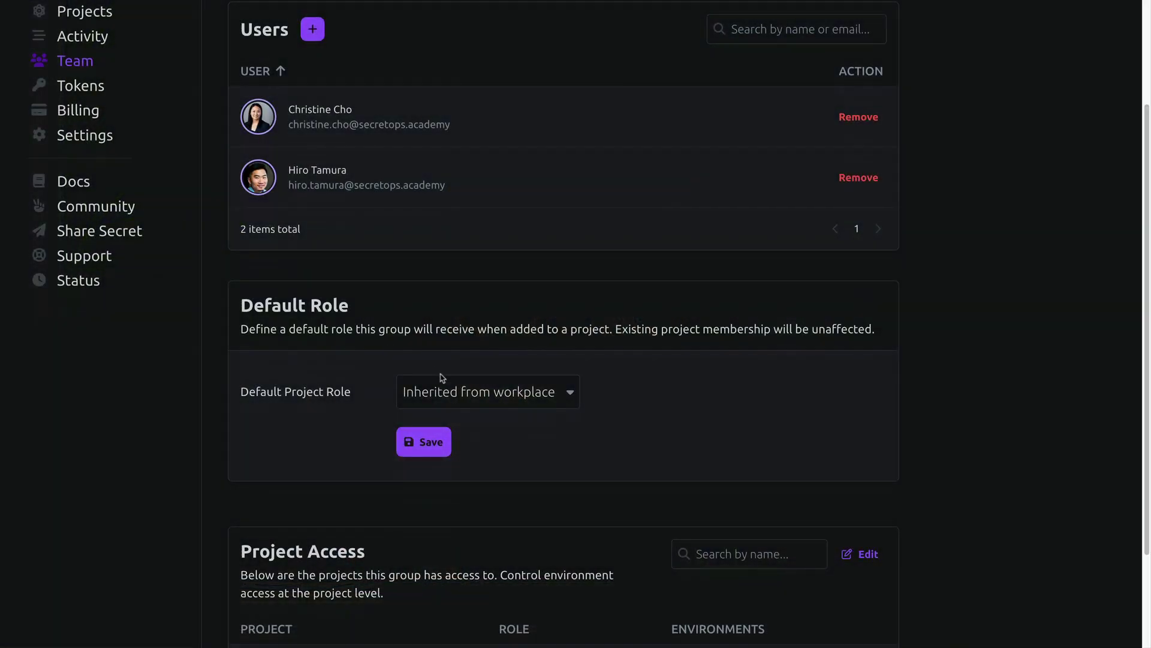
{"action": "left_click", "coordinate": [440, 380]}
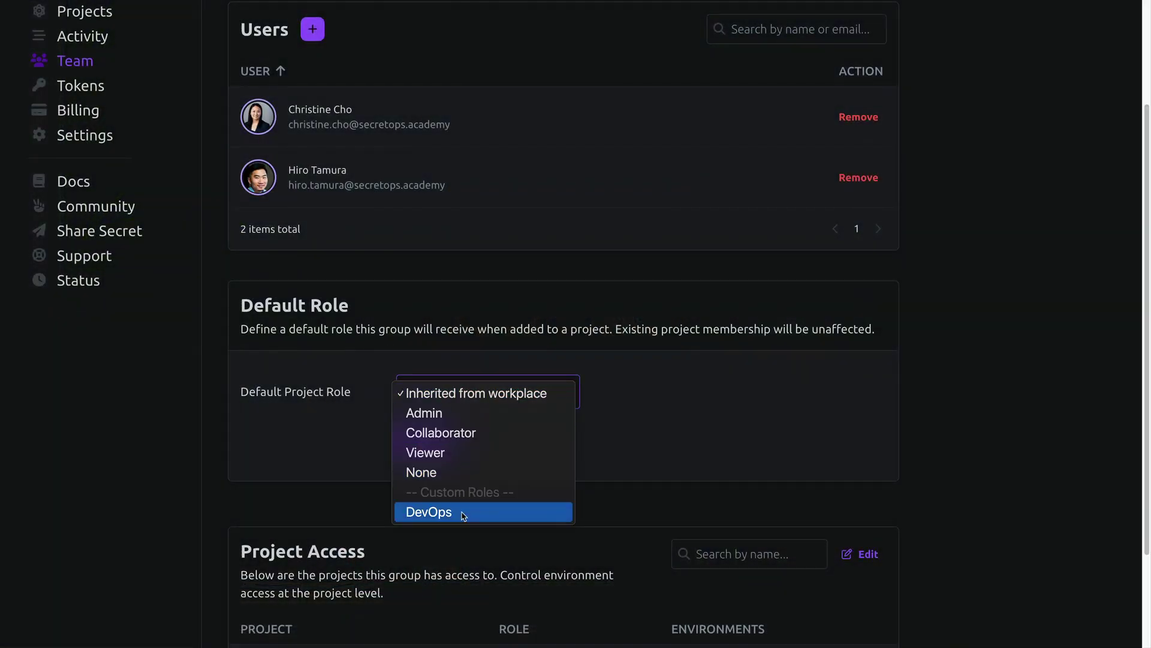